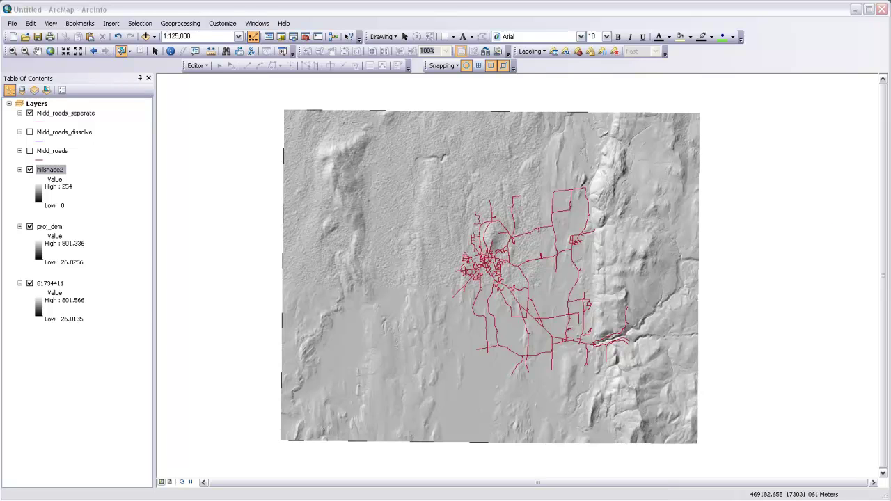
Step: Enable the 3D Analyst extension and display the 3D Analyst toolbar
click(527, 11)
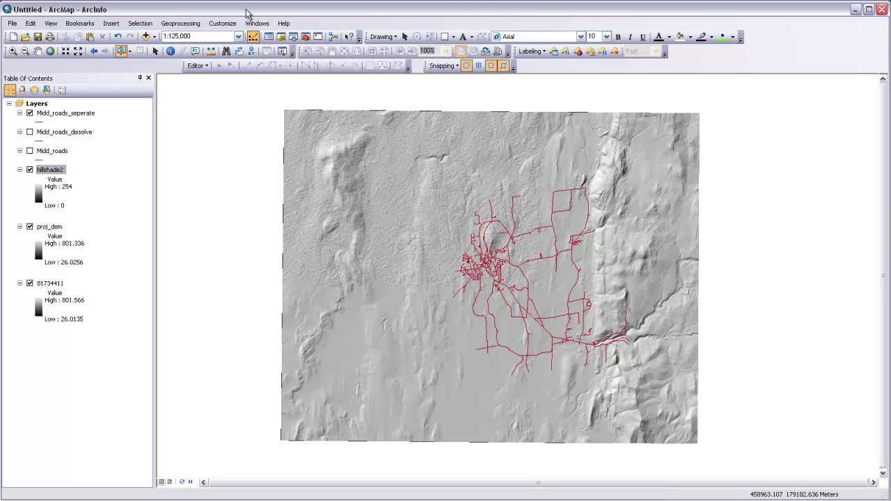
click(223, 23)
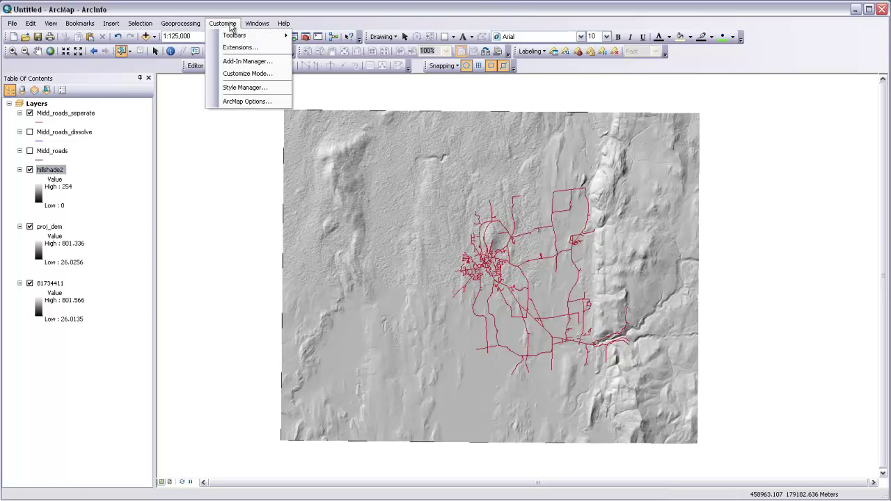
click(267, 48)
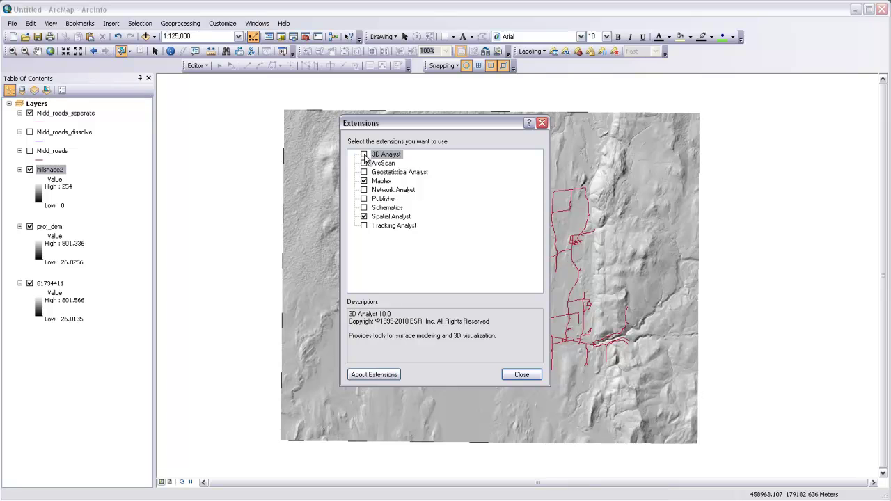
click(518, 377)
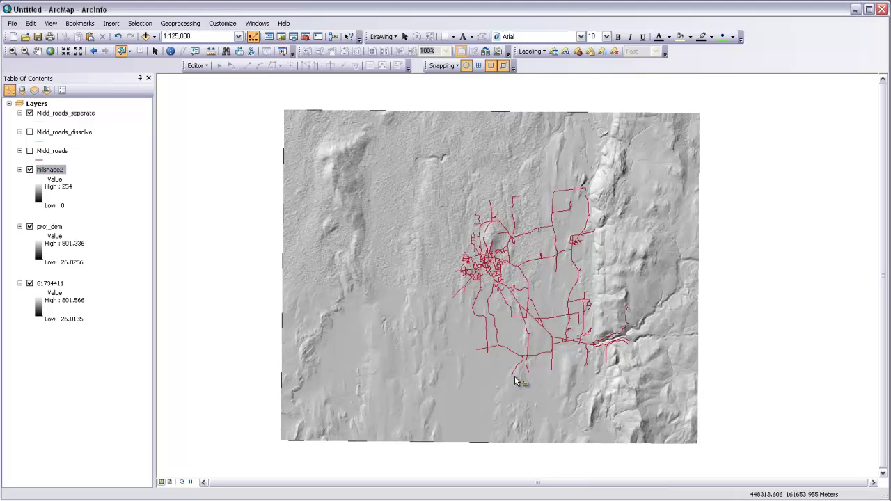
right_click(537, 69)
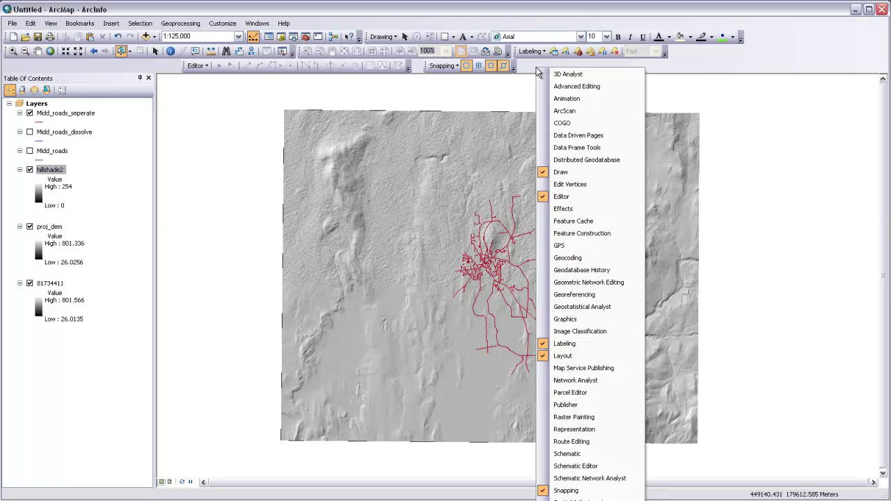
click(583, 76)
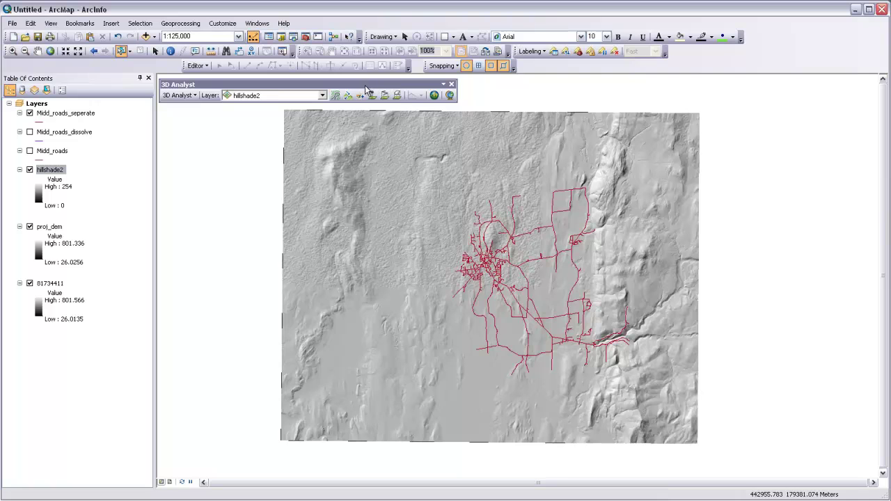
Step: Dock the 3D Analyst toolbar and set its Layer dropdown to proj_dem
drag(364, 85, 419, 80)
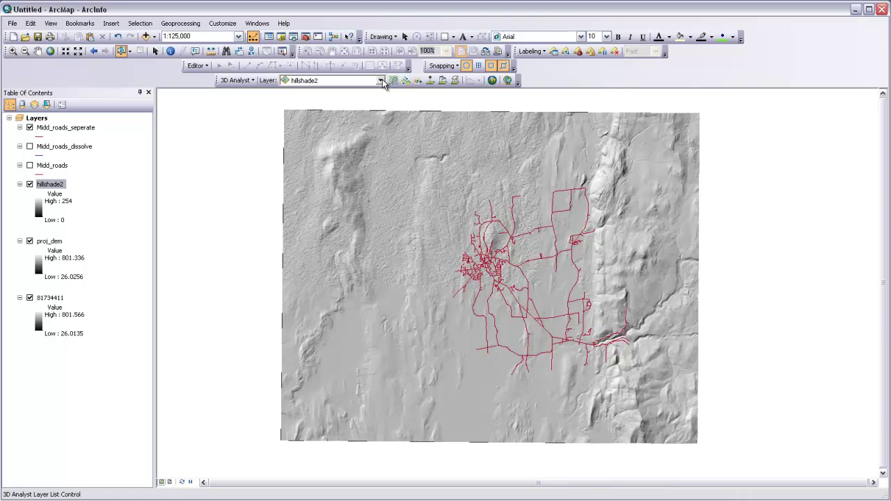
click(382, 80)
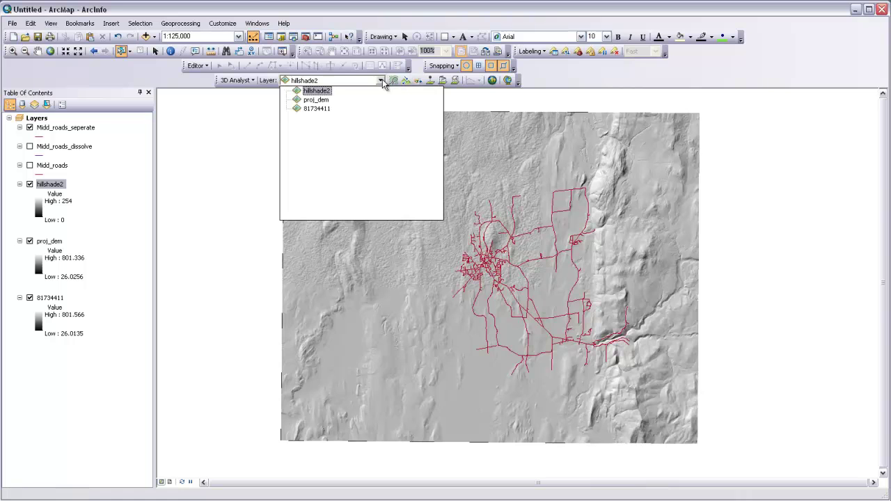
click(317, 102)
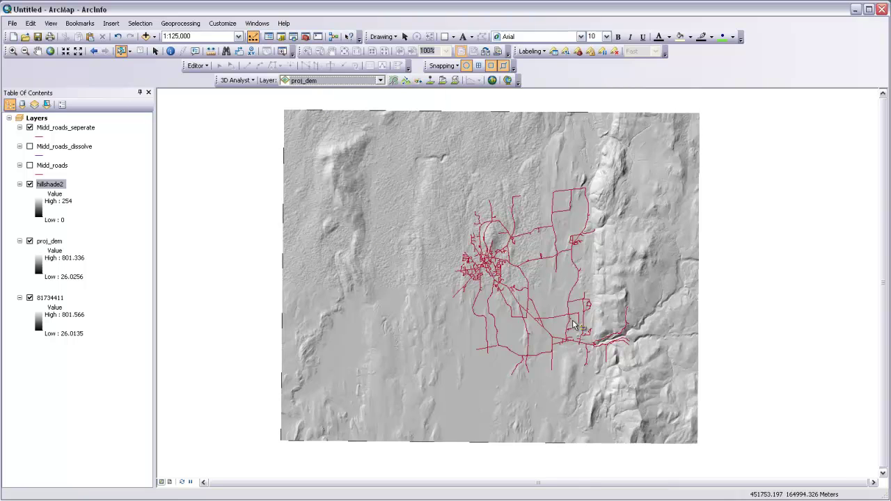
click(380, 81)
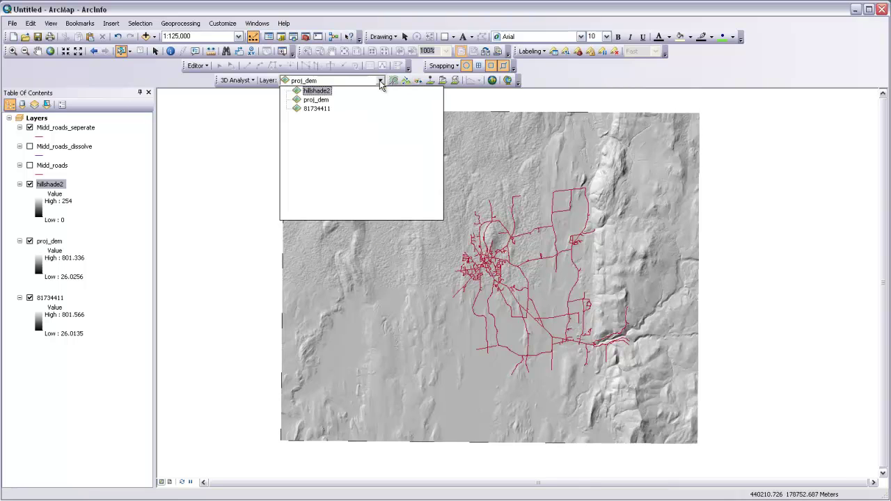
click(322, 101)
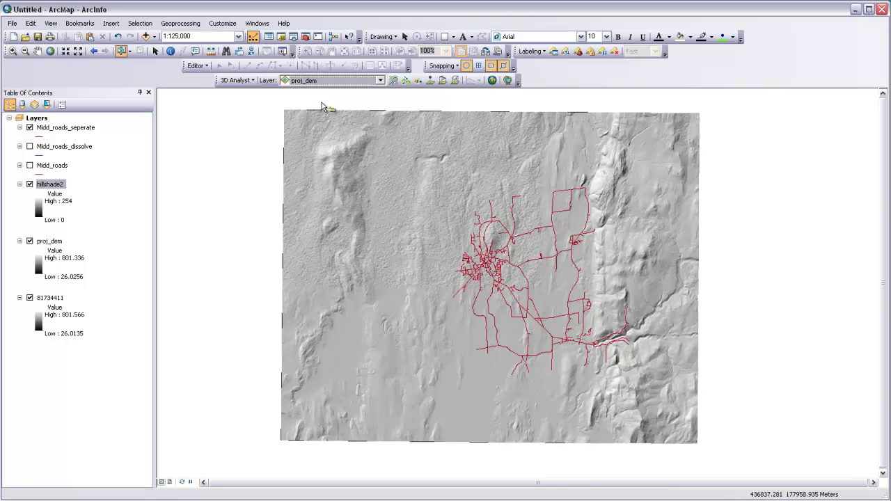
Step: Draw a straight interpolated 3D line across the lower map, west side to near the east edge
click(442, 81)
click(322, 367)
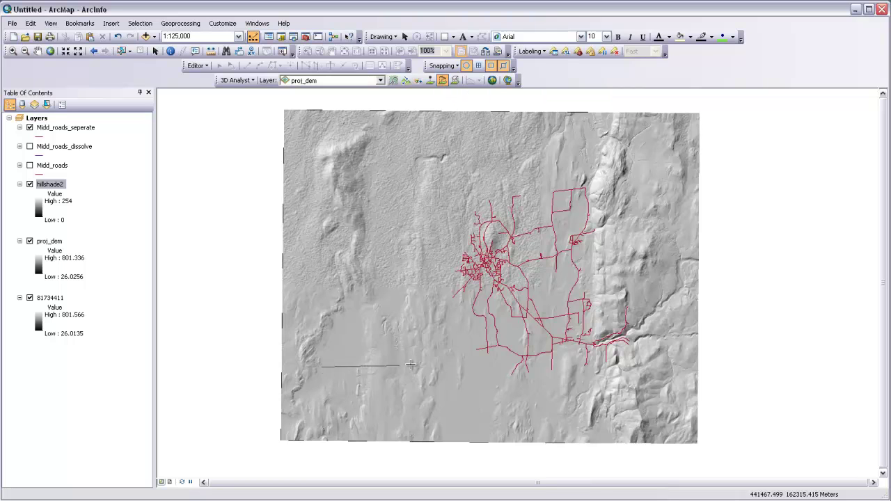
double_click(611, 372)
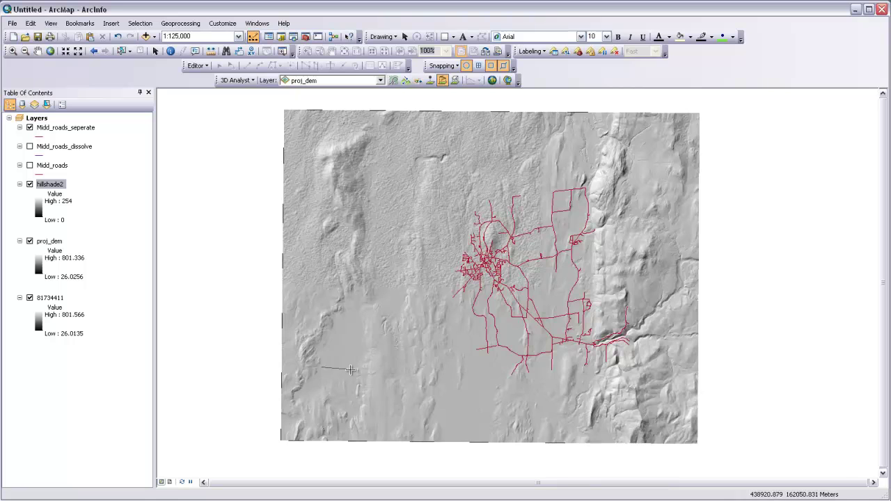
click(322, 367)
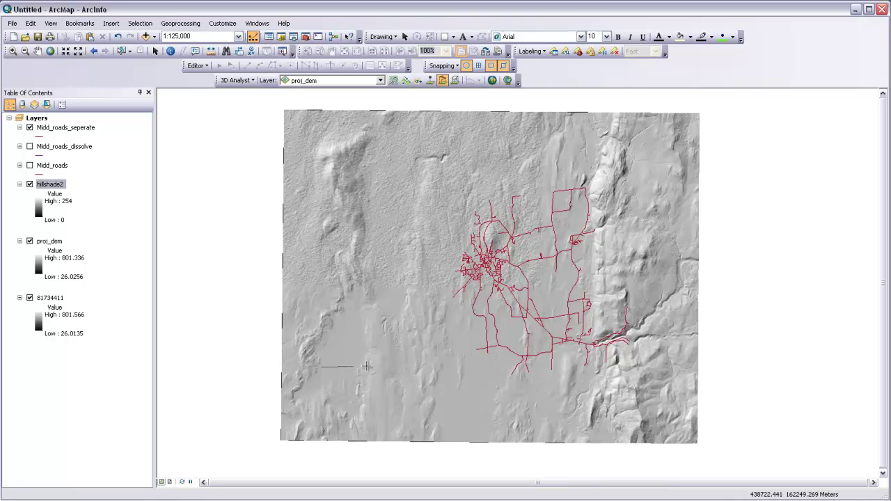
double_click(688, 367)
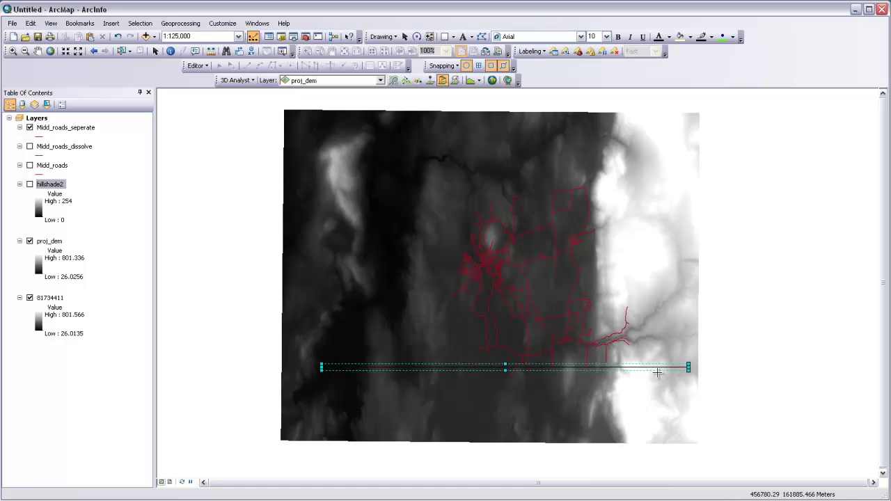
click(471, 82)
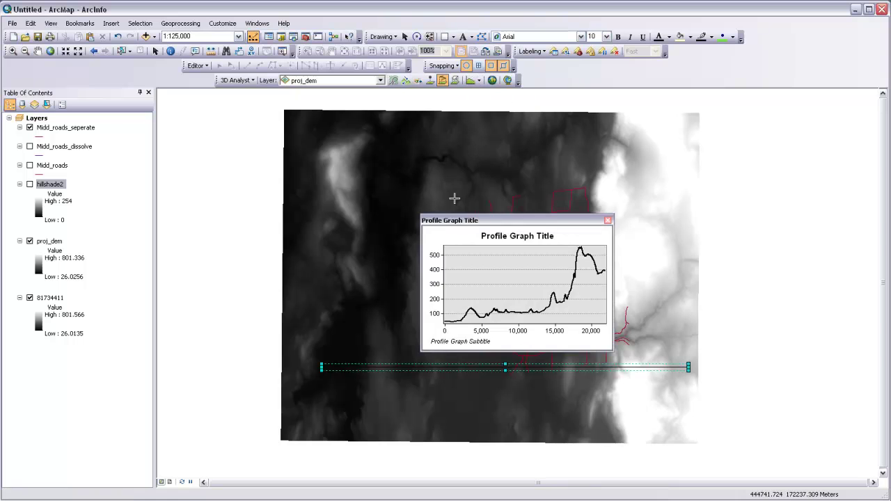
drag(466, 220, 401, 168)
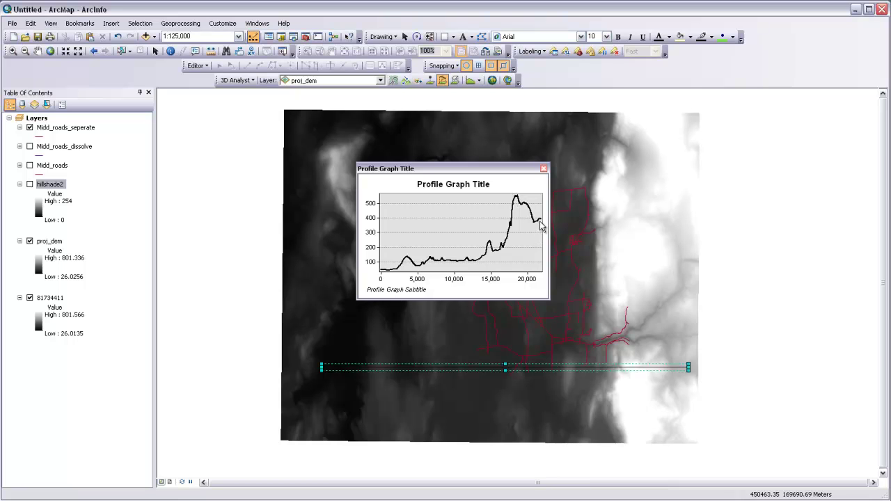
click(543, 170)
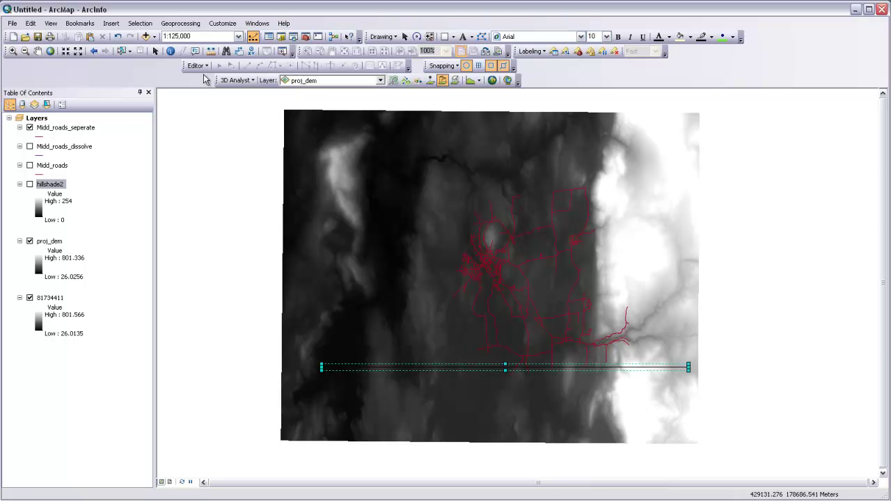
Step: Delete the straight profile line and zoom to the central road area for a new line
click(156, 50)
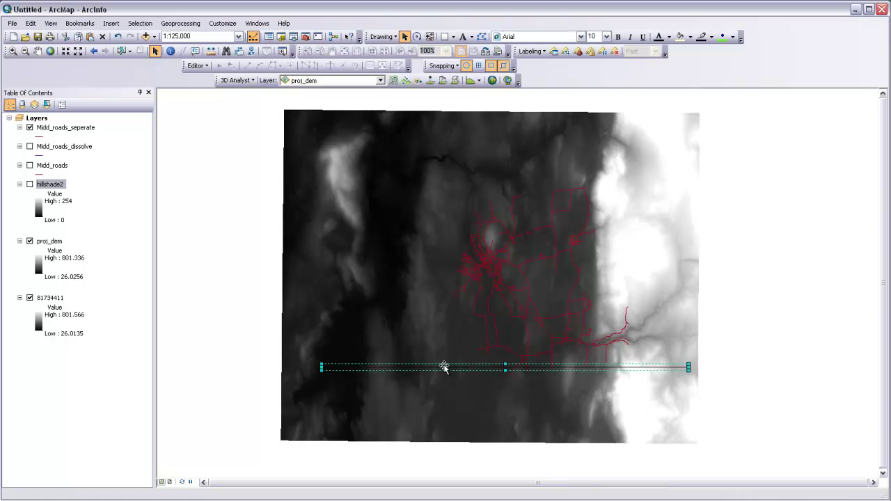
key(Delete)
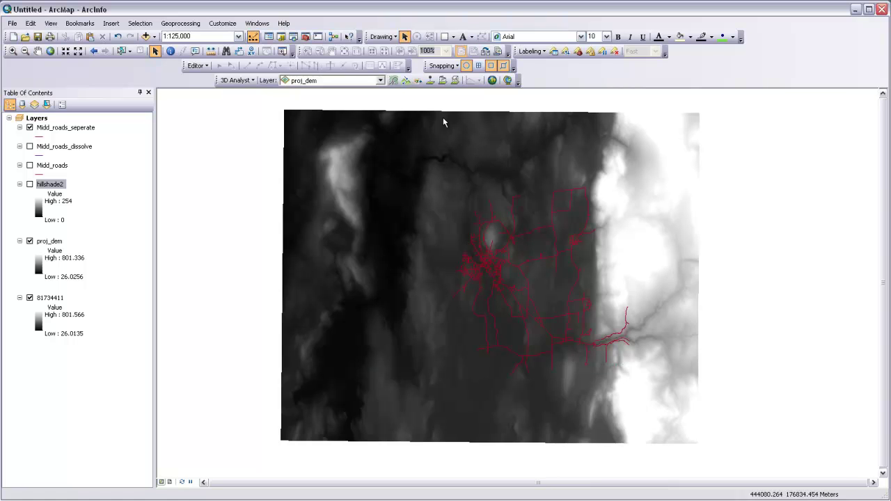
click(441, 80)
scroll(551, 316, down, 8)
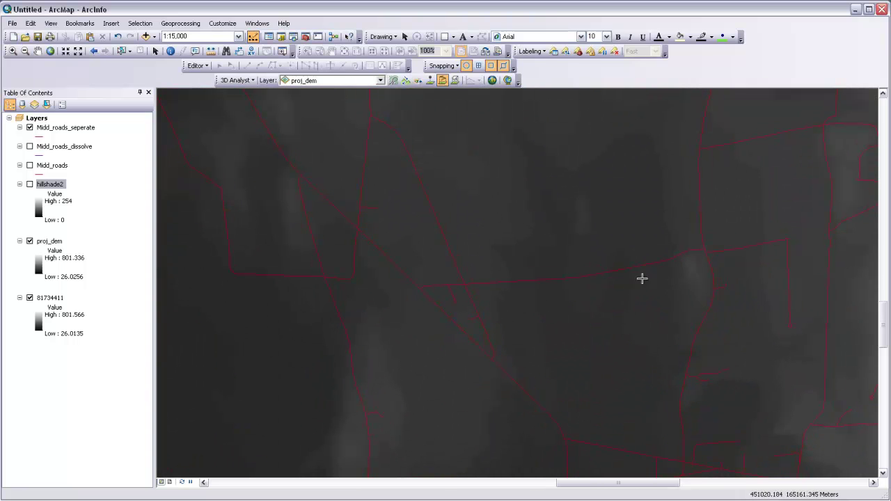
scroll(577, 350, up, 2)
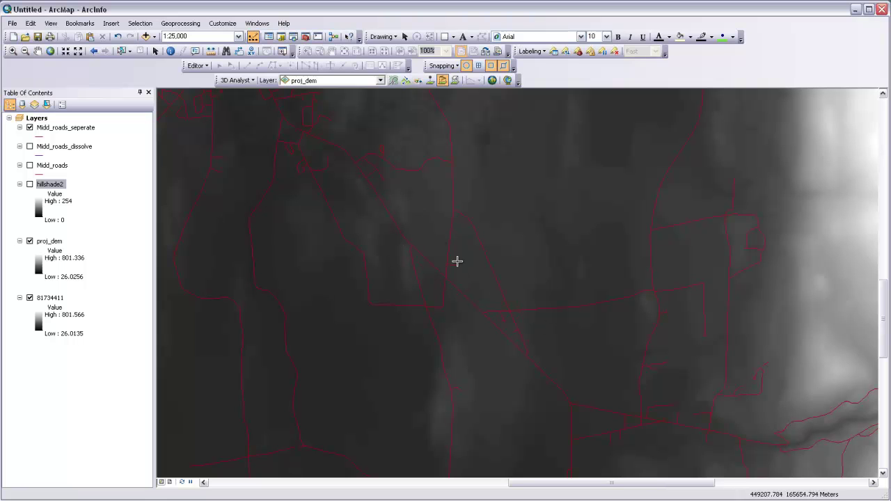
Step: Trace a new 3D line along the roads from upper left to the southeast
click(370, 180)
click(412, 247)
click(482, 312)
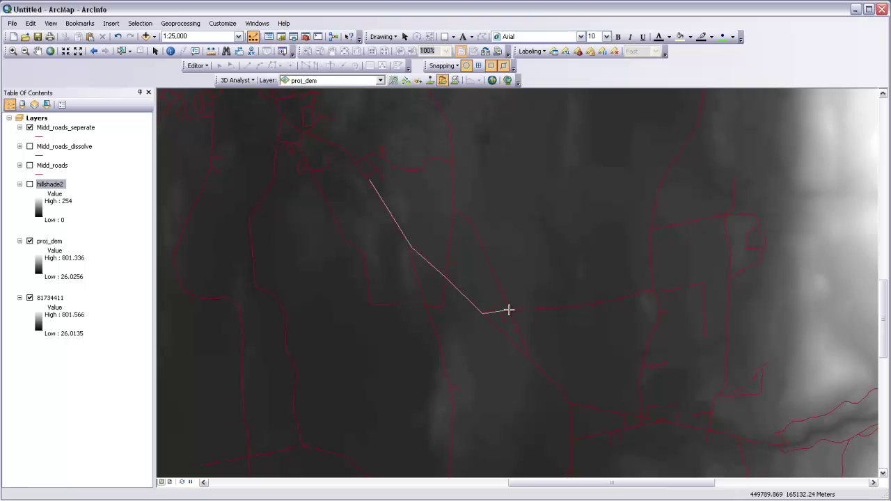
click(585, 305)
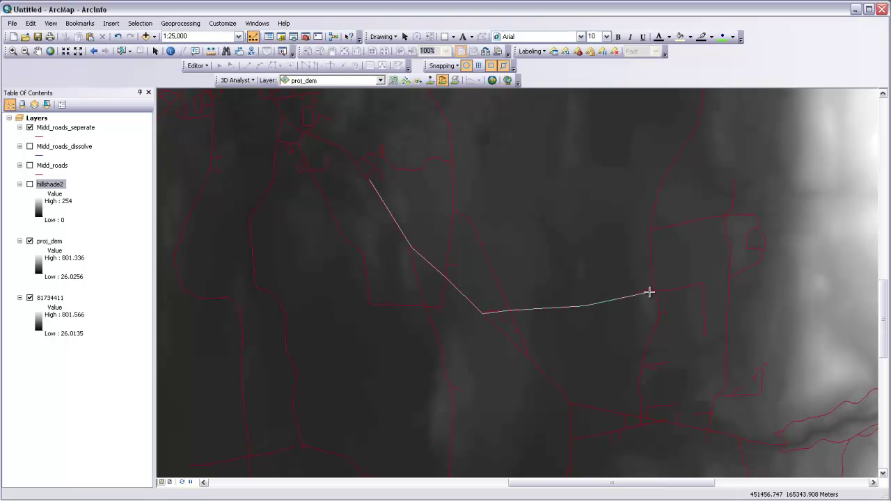
click(651, 291)
click(656, 298)
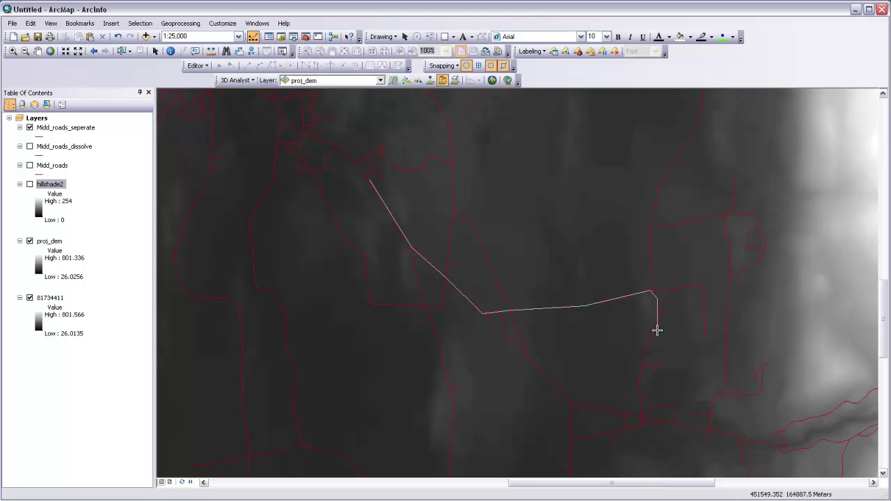
click(656, 332)
click(643, 361)
click(641, 413)
click(644, 418)
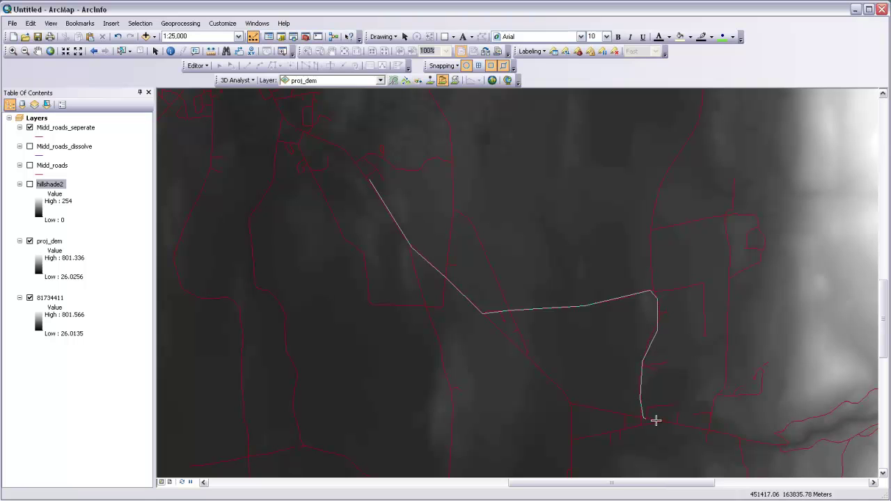
double_click(739, 438)
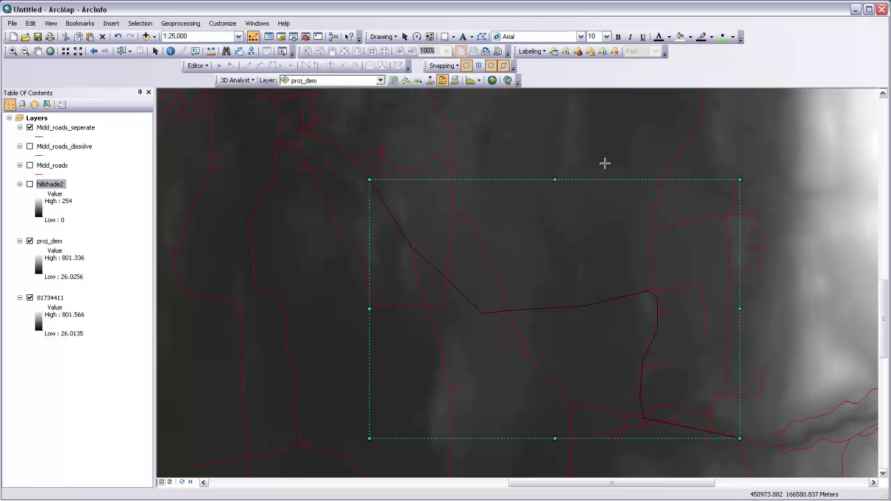
Step: Generate a profile graph of the road-following line, move it aside, then close it
click(471, 82)
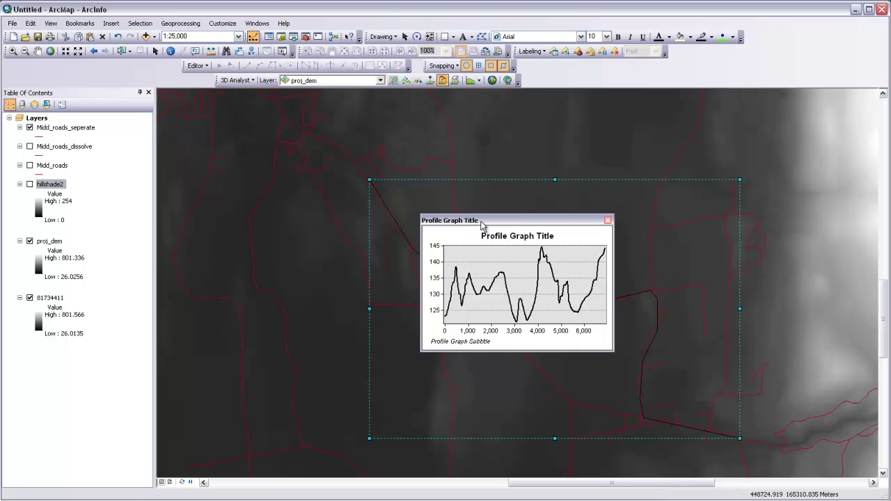
drag(486, 221, 209, 195)
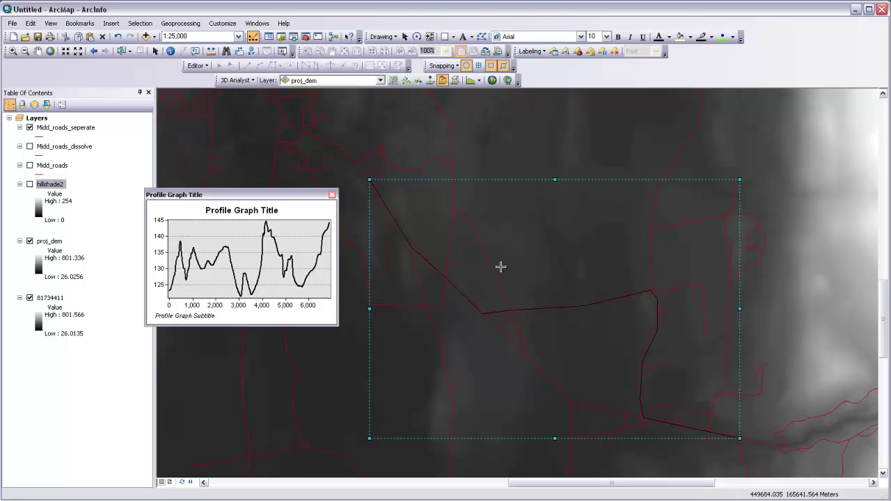
click(333, 195)
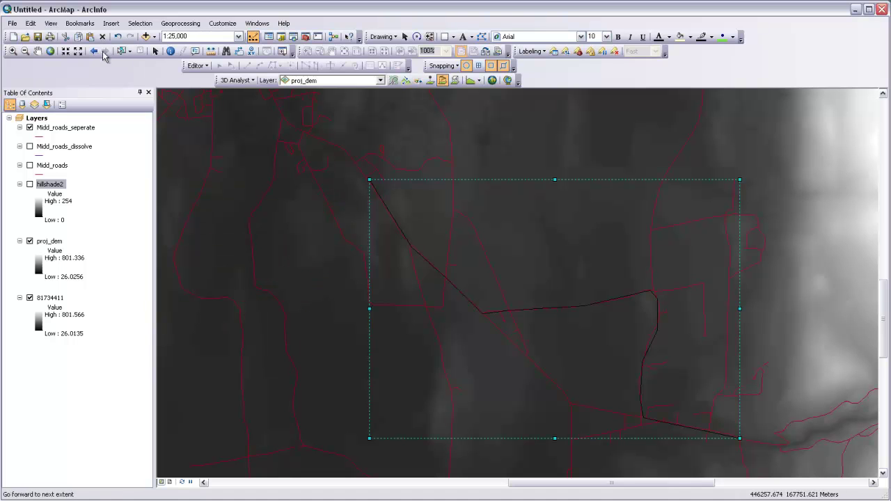
Step: Delete the drawn profile line and pan the map to bring the valley roads into view
click(155, 50)
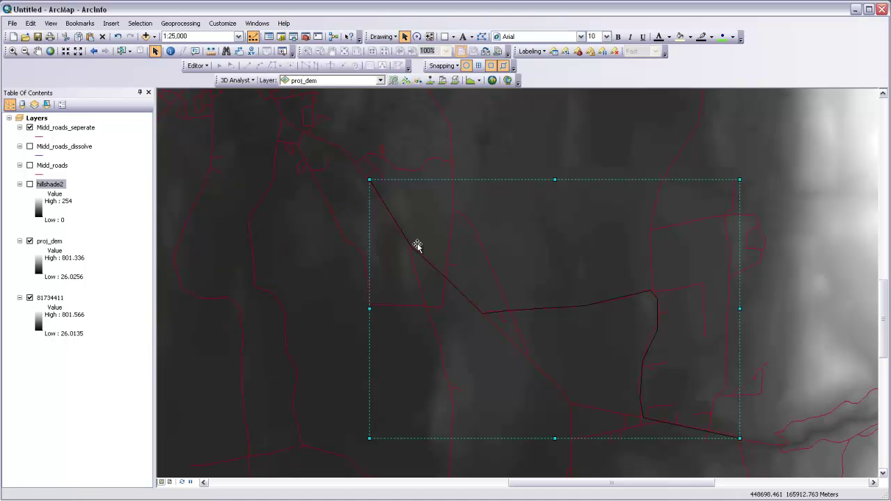
key(Delete)
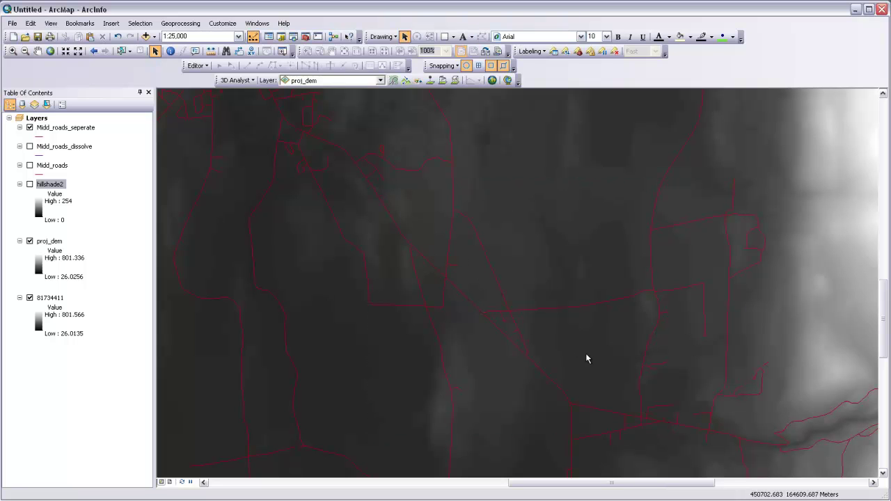
key(Right)
key(Down)
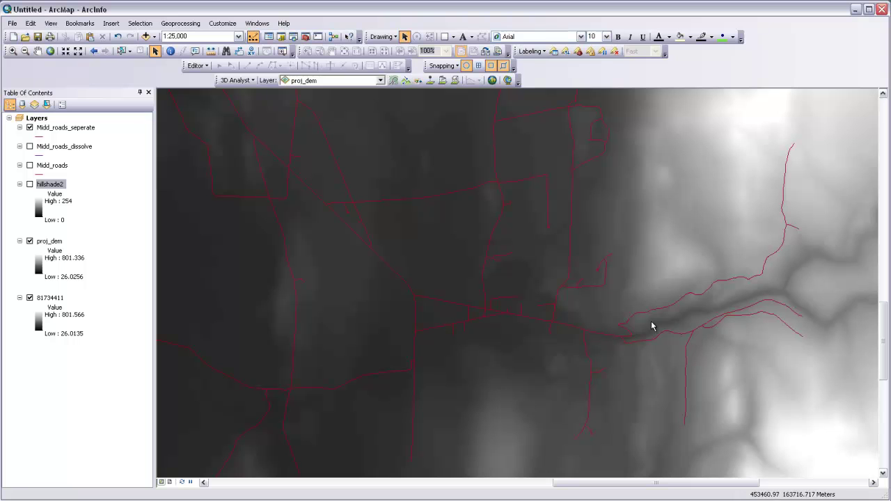
drag(715, 282, 541, 306)
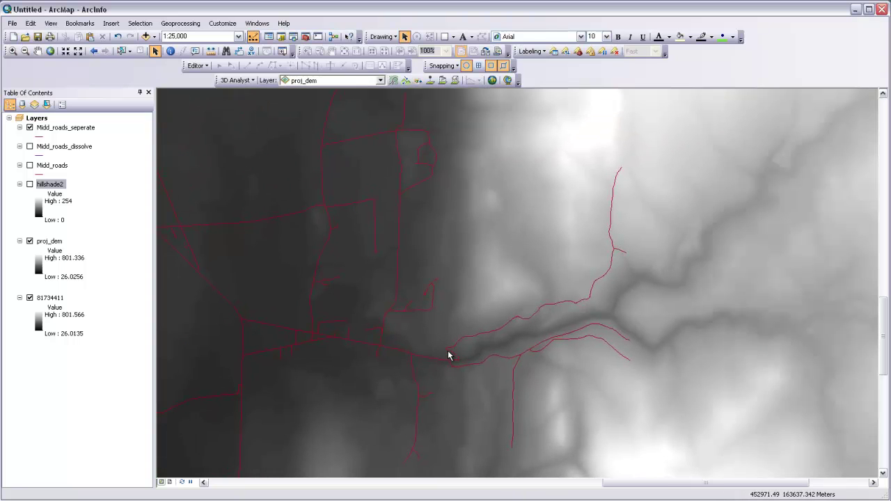
scroll(448, 356, down, 3)
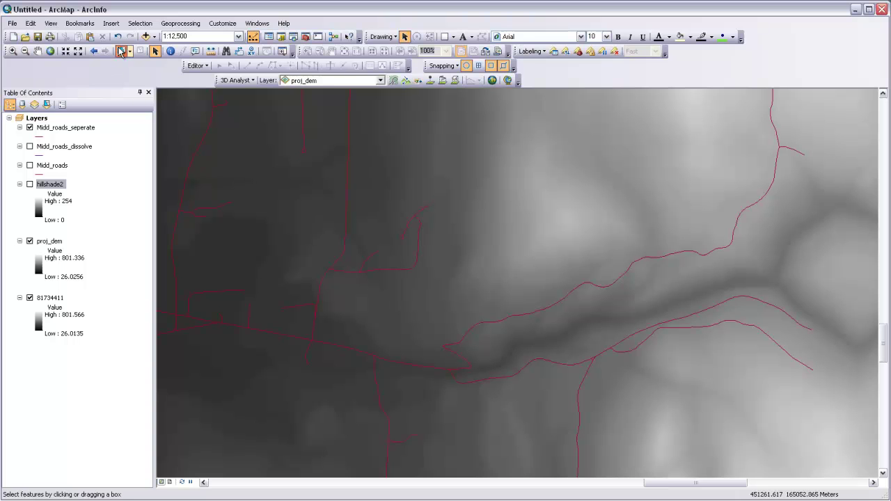
Step: Select the four connected Midd_roads_seperate segments running northeast up the valley
click(121, 52)
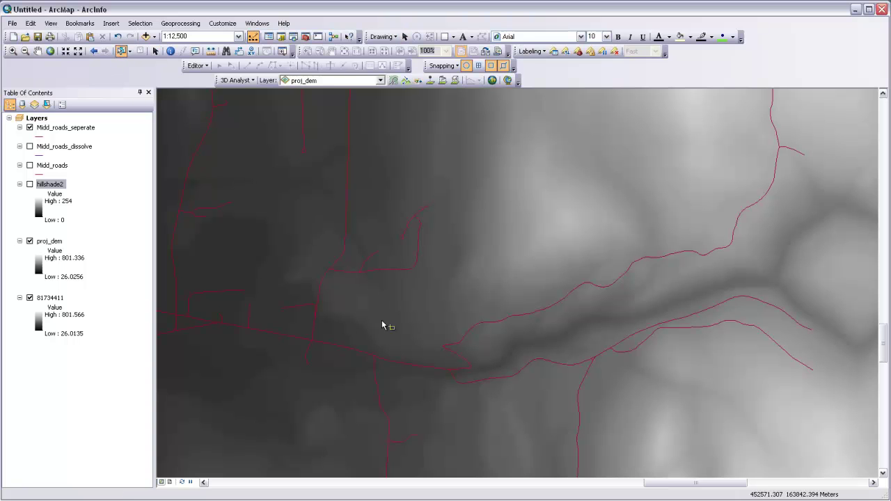
click(331, 348)
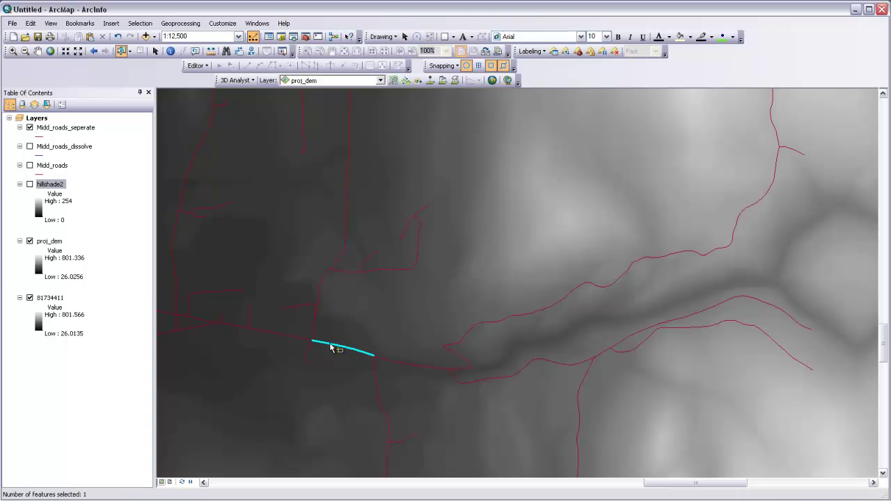
shift+click(411, 365)
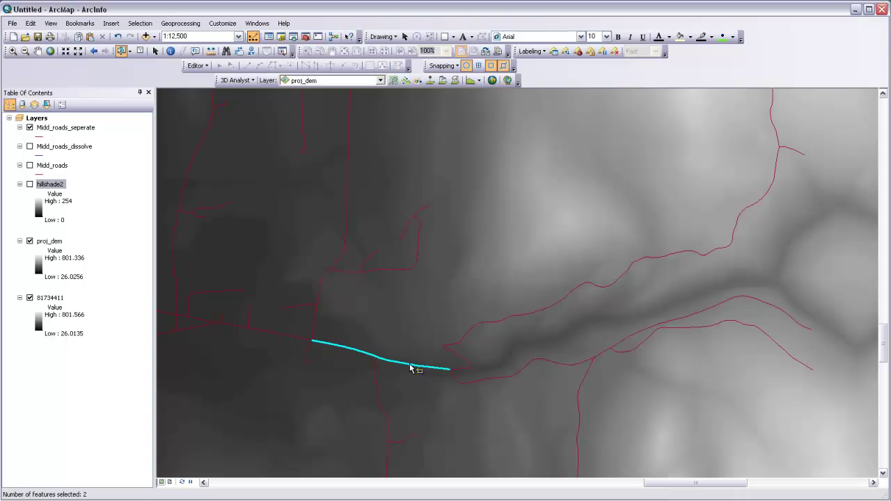
shift+click(465, 372)
drag(698, 218, 612, 308)
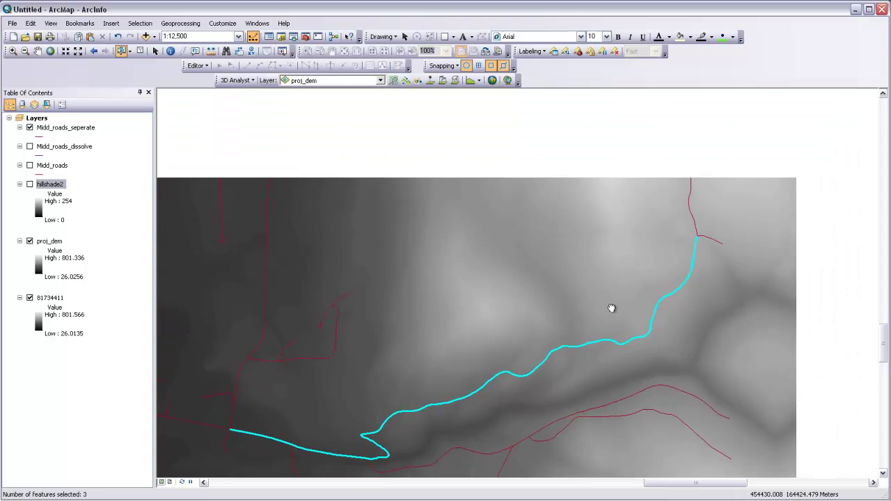
shift+click(693, 191)
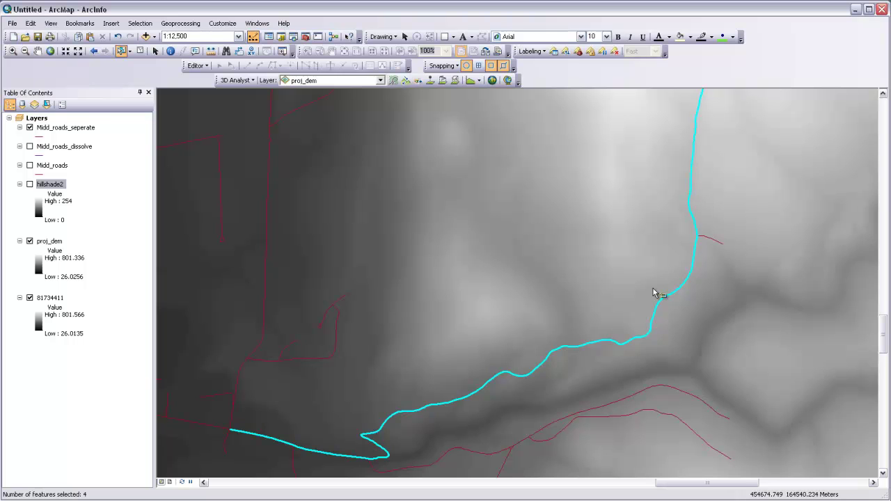
scroll(653, 291, up, 4)
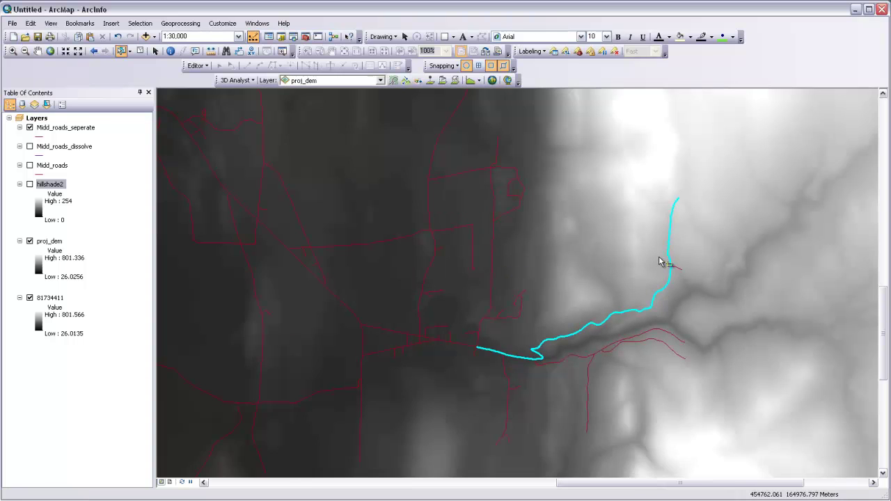
drag(661, 258, 551, 308)
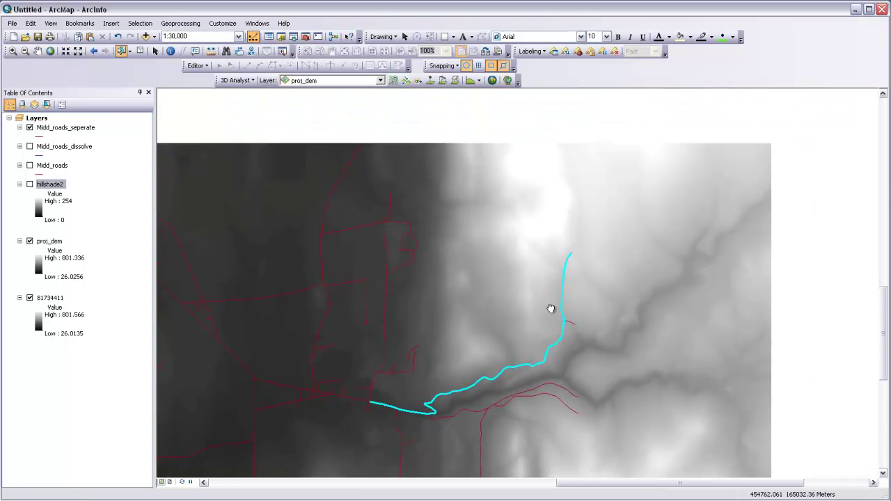
Step: Create a profile graph of the selected valley roads and reposition its window
click(472, 84)
drag(500, 215, 328, 162)
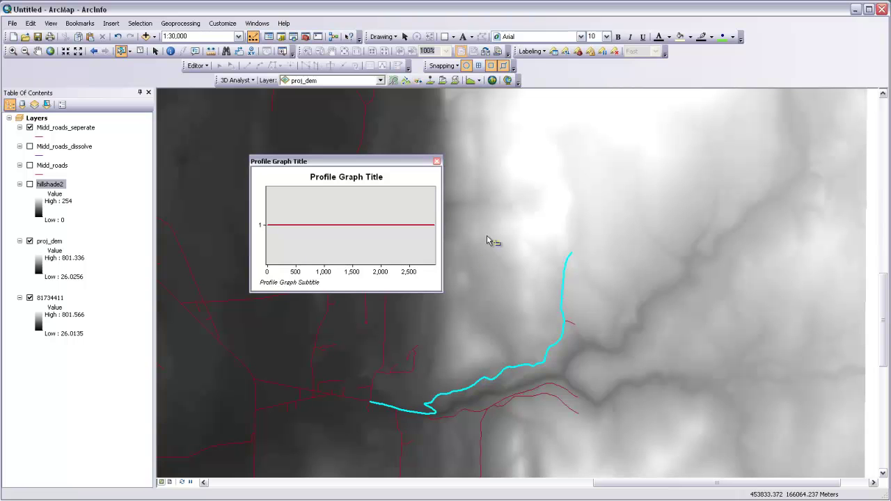
drag(441, 166, 441, 183)
Step: Close the flat graph, clear the road selection, show the whole road network, and open ArcToolbox
click(437, 179)
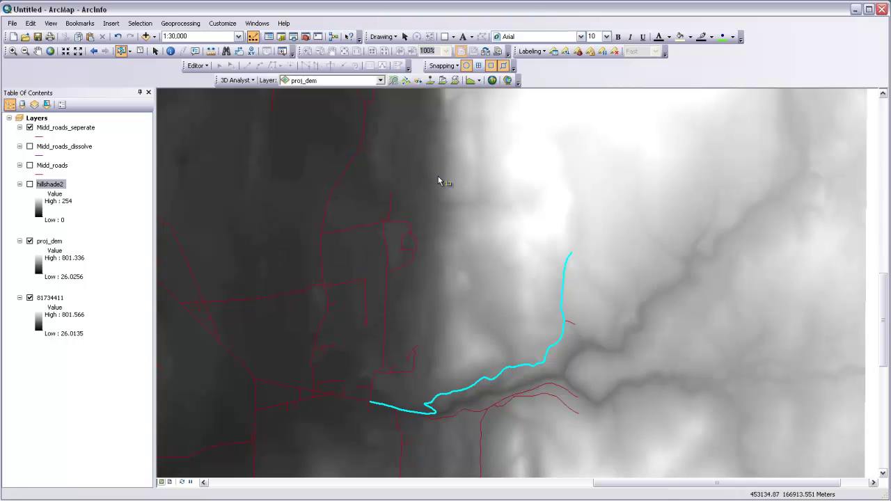
click(138, 53)
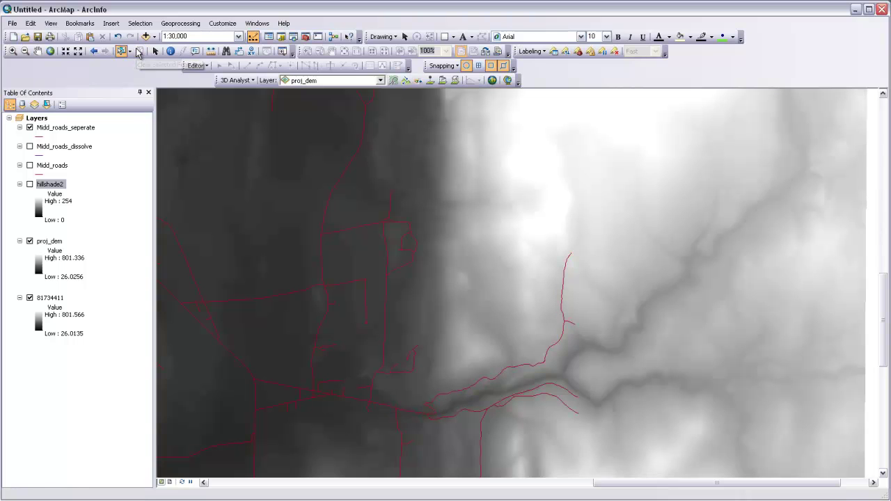
scroll(335, 339, up, 2)
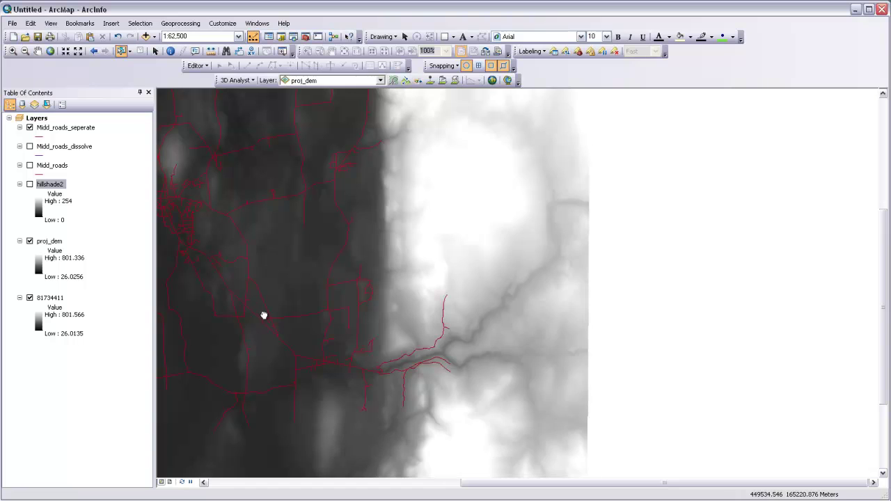
drag(263, 315, 382, 355)
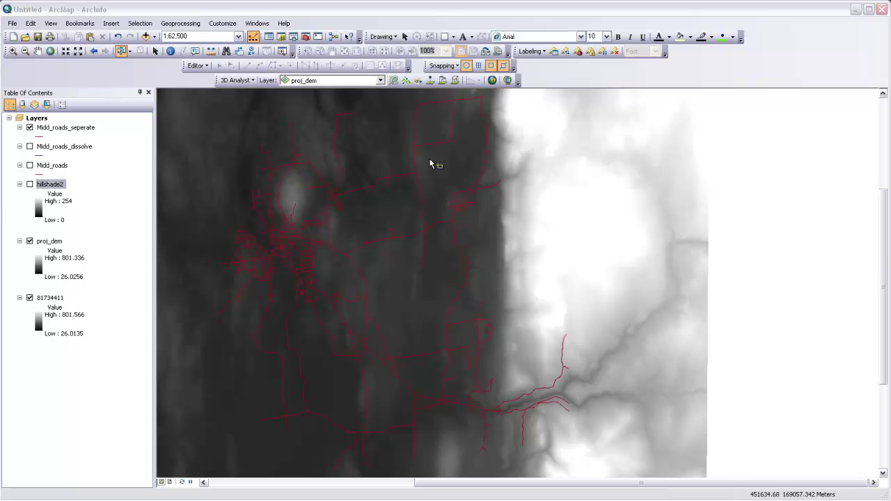
click(306, 37)
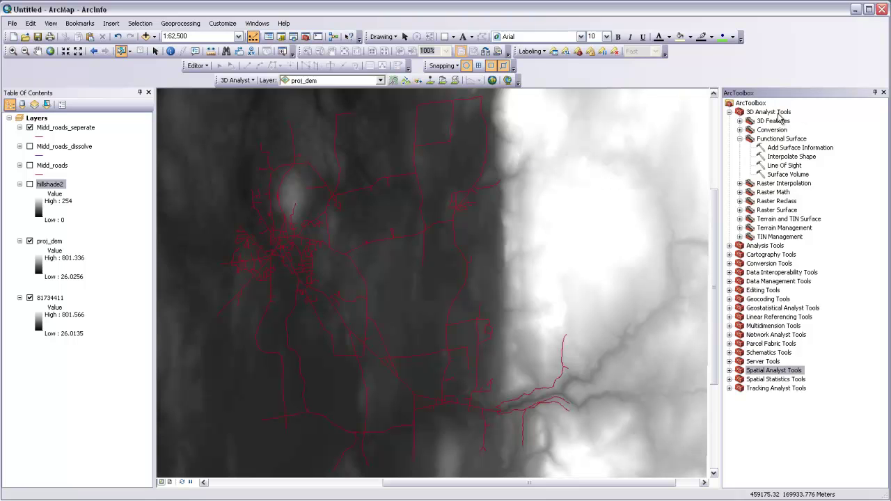
Step: Set Interpolate Shape input to Midd_roads_seperate and output to Midd_roads_seperate_3D.shp
double_click(777, 158)
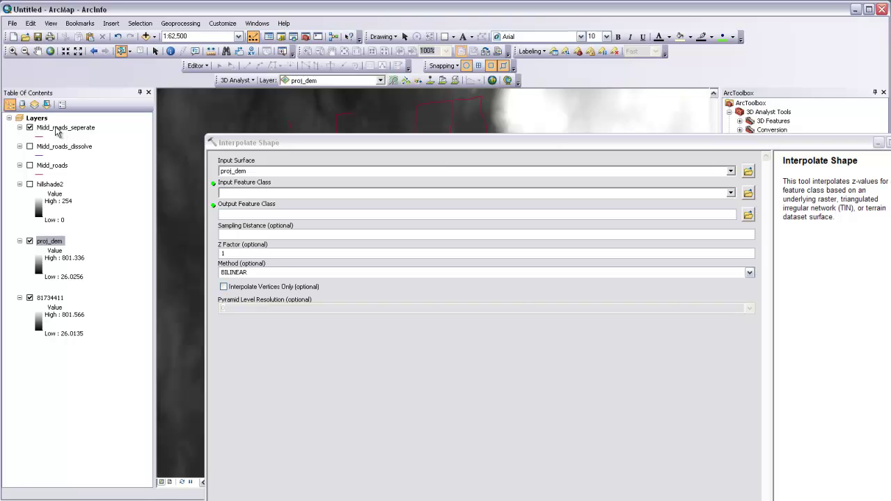
drag(58, 133, 247, 197)
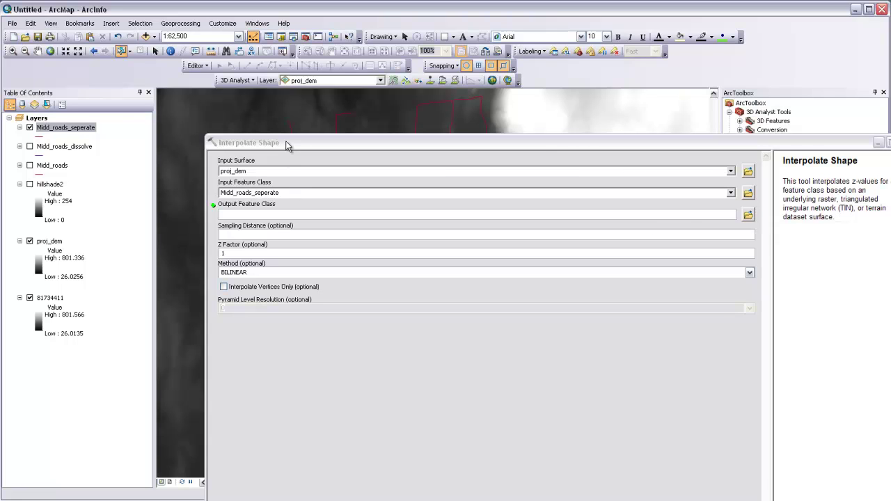
click(748, 215)
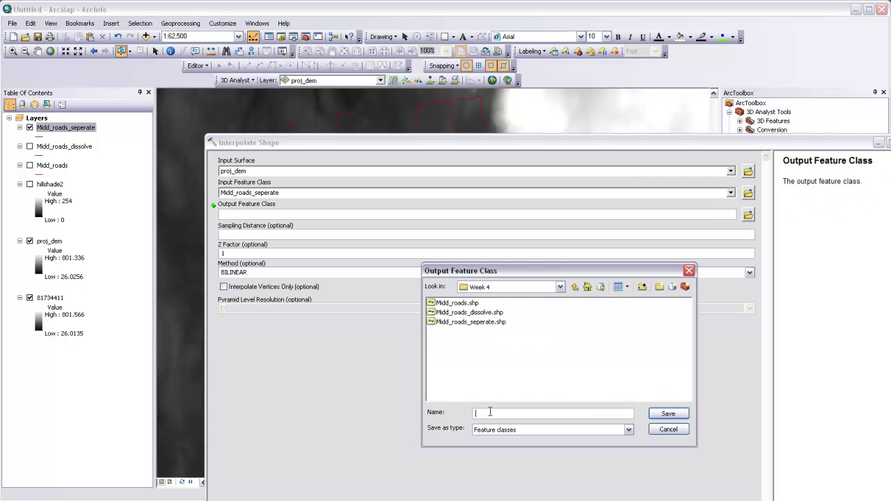
click(476, 323)
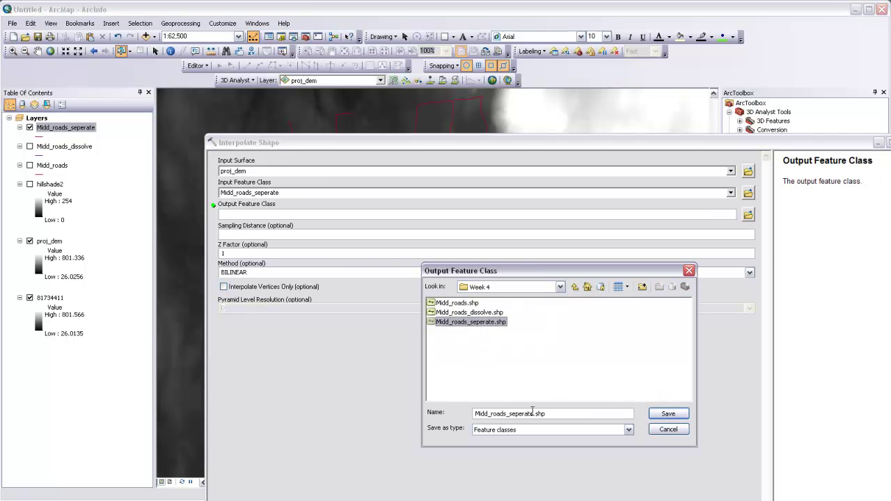
click(532, 413)
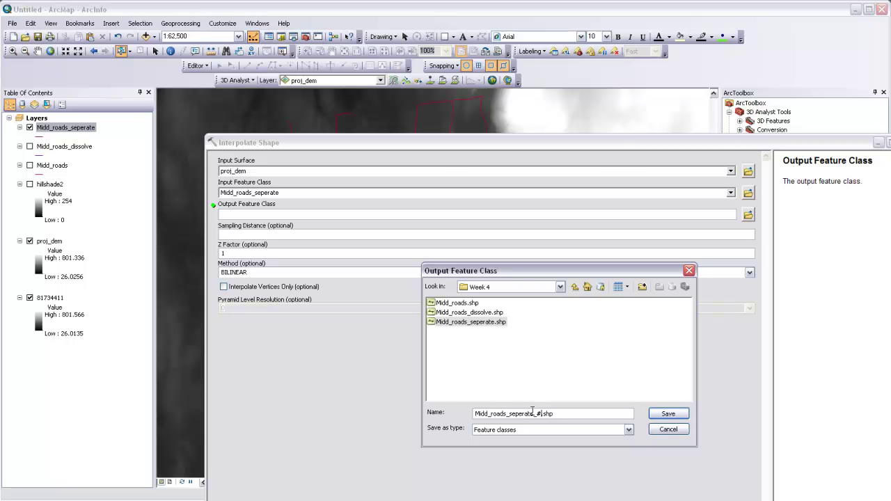
click(665, 413)
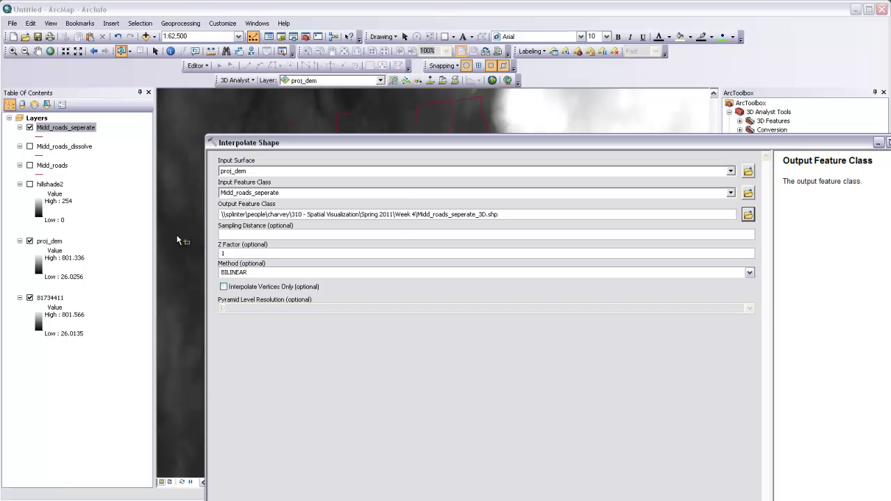
Step: Leave Sampling Distance blank, keep the BILINEAR method, and run Interpolate Shape
click(233, 235)
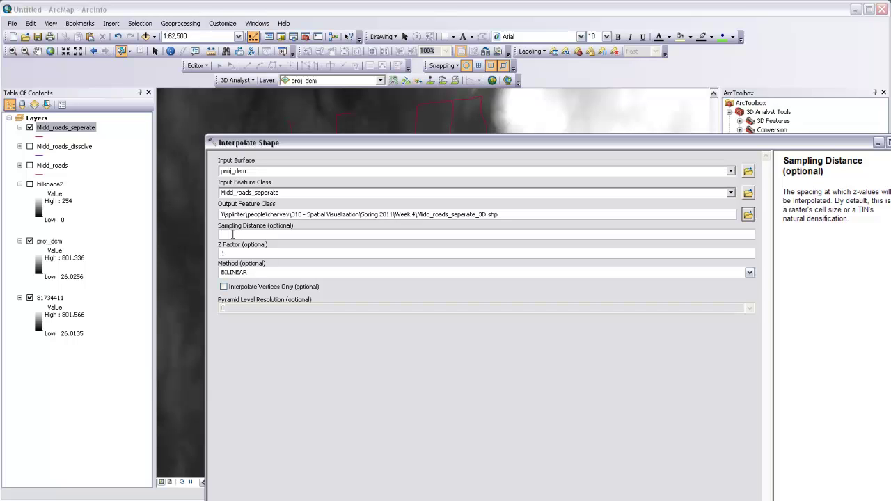
drag(234, 147, 215, 127)
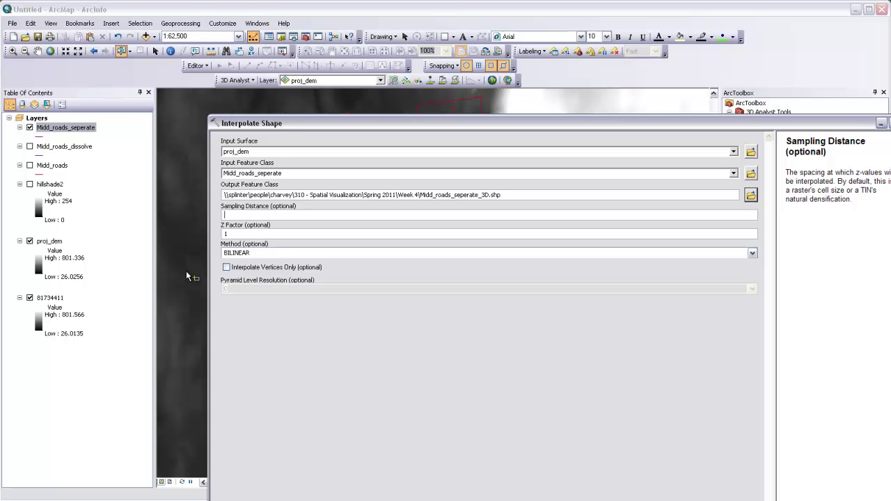
click(752, 253)
click(258, 263)
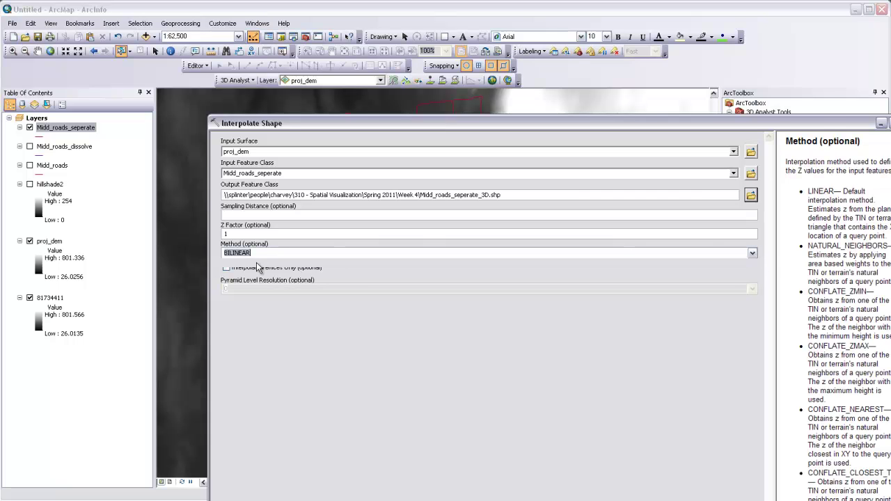
double_click(370, 124)
key(Return)
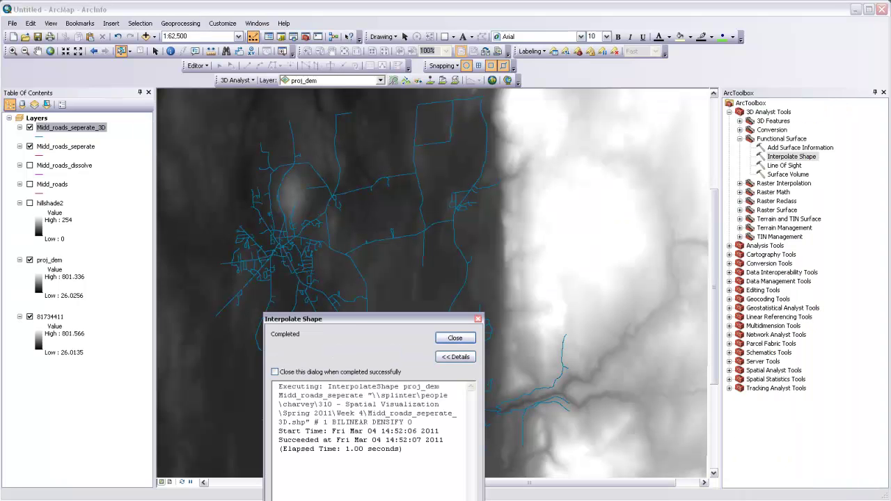
Step: Close the finished progress window, hide Midd_roads_seperate, and zoom into the eastern valley
click(455, 338)
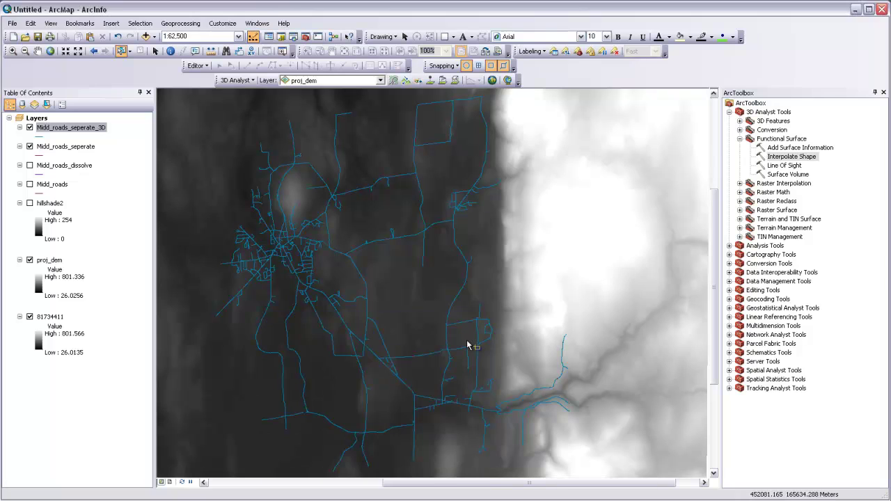
click(30, 148)
drag(383, 358, 348, 275)
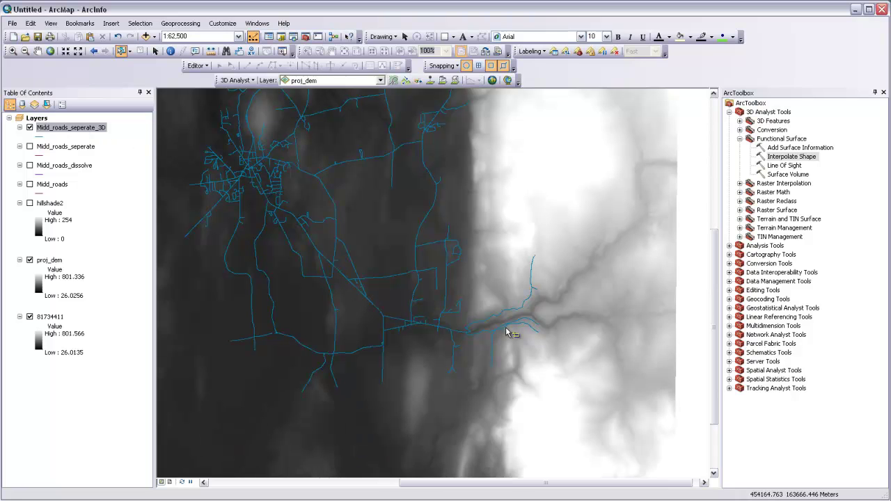
scroll(473, 316, up, 4)
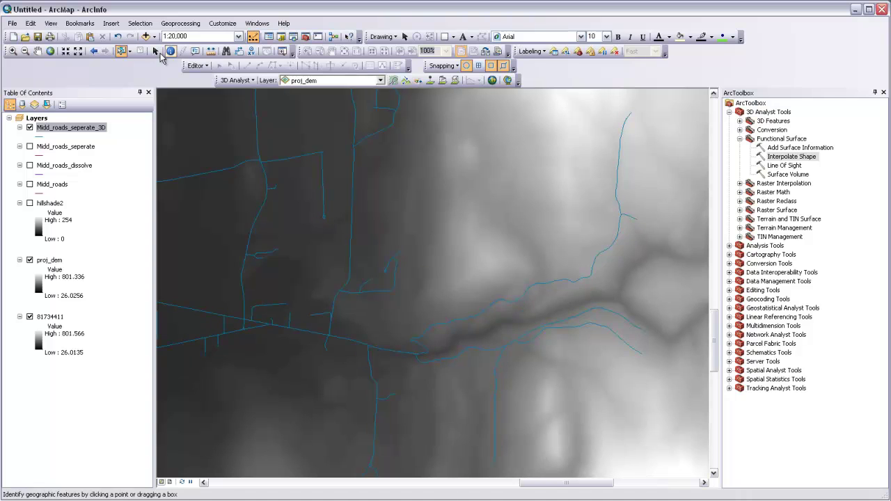
Step: Select four connected road segments running up the valley's northeast branch
click(122, 52)
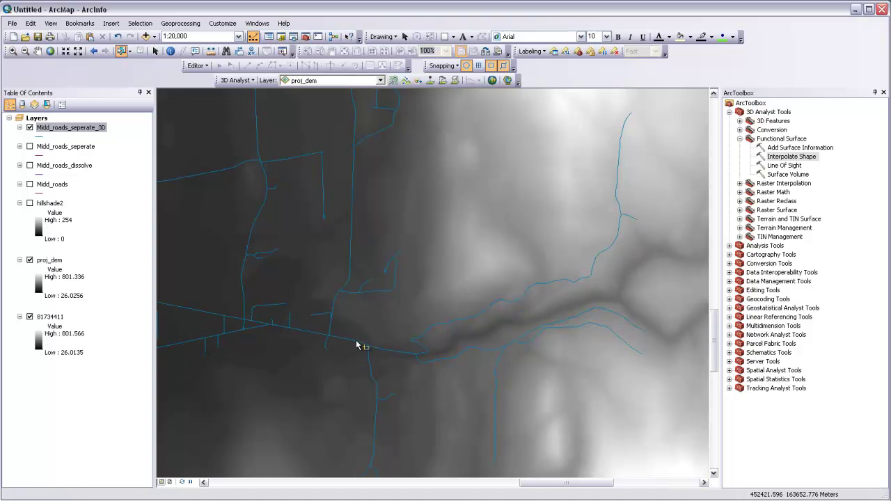
click(356, 342)
shift+click(426, 352)
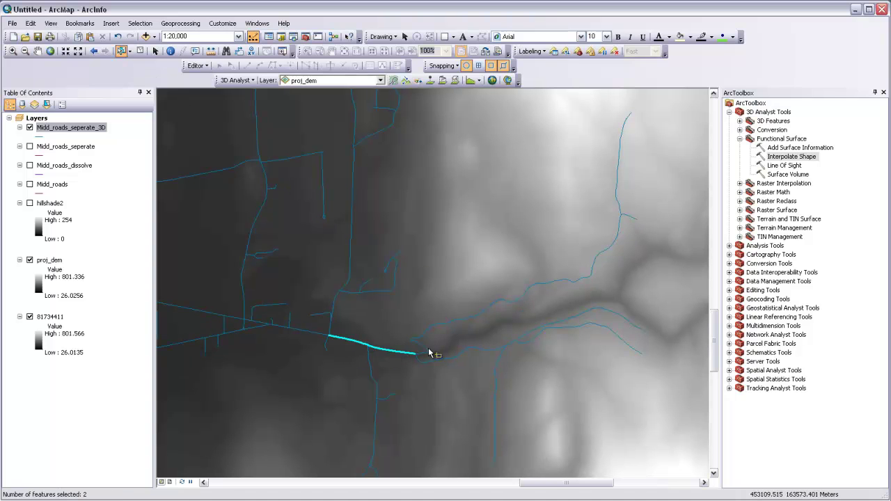
shift+click(618, 212)
shift+click(616, 182)
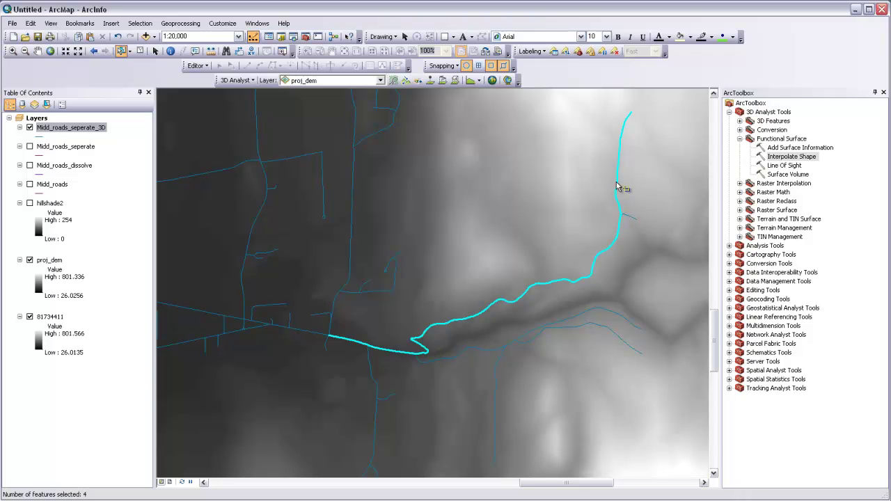
Step: Graph the selected roads' elevation profile and move the graph window off the route
click(472, 81)
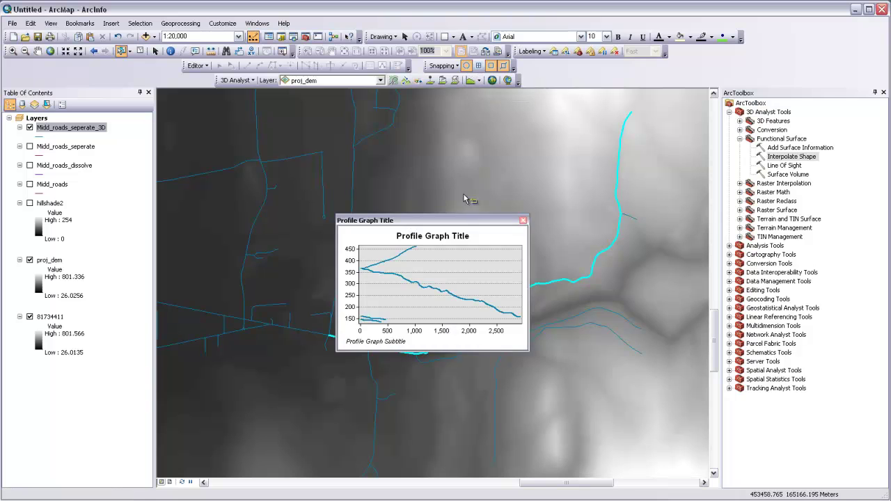
drag(455, 220, 371, 139)
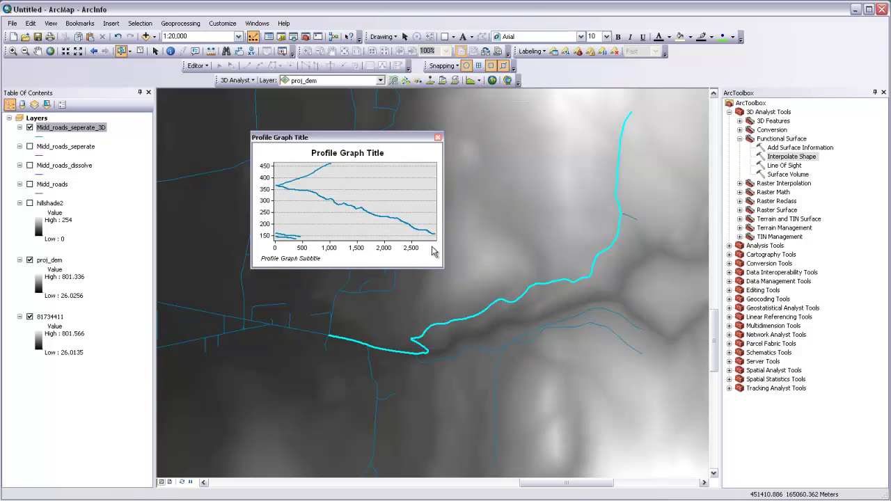
drag(291, 244, 459, 302)
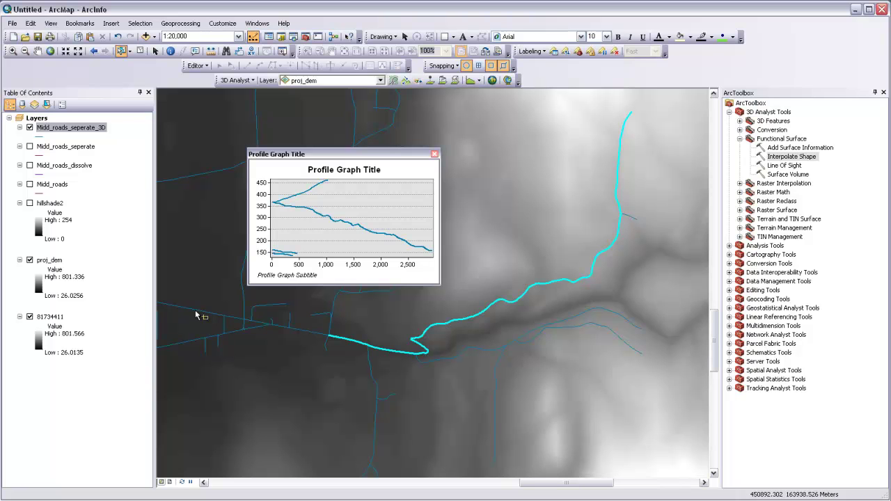
Step: Close the multi-line graph, clear the selection, and profile only the northeast road line
click(434, 155)
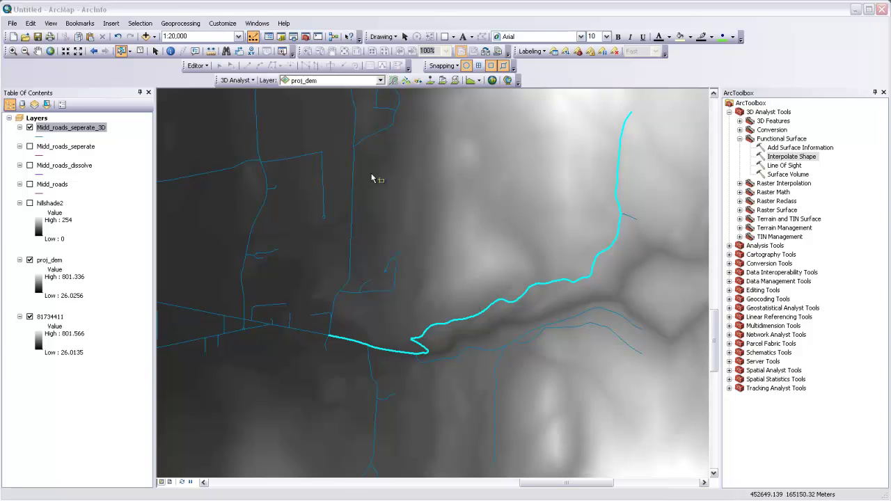
click(140, 52)
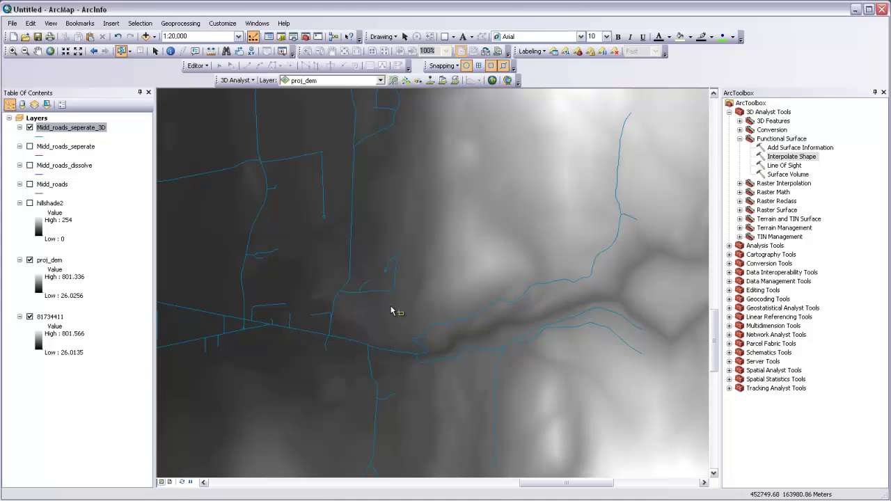
click(429, 337)
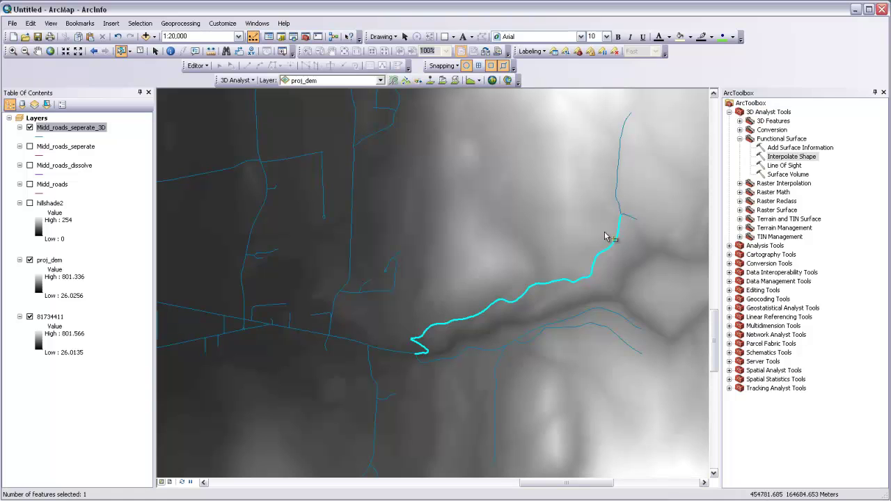
click(471, 81)
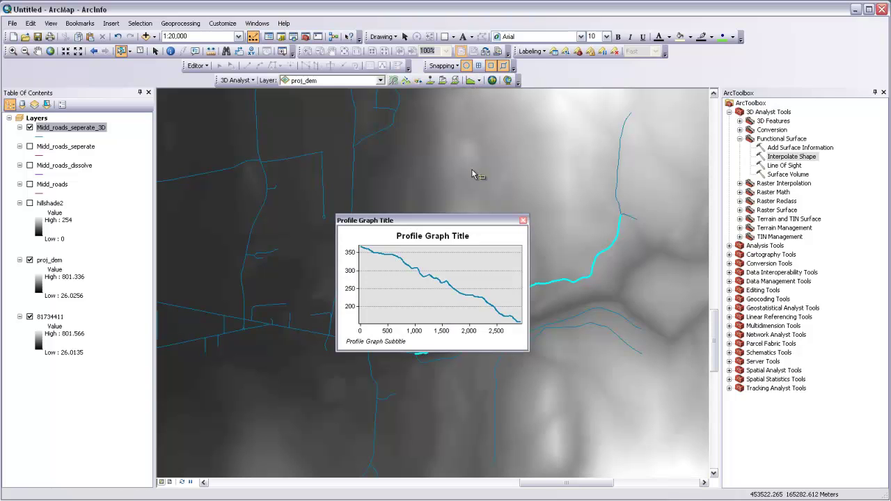
Step: Move the new profile graph window up-left and enlarge it
drag(444, 221, 392, 140)
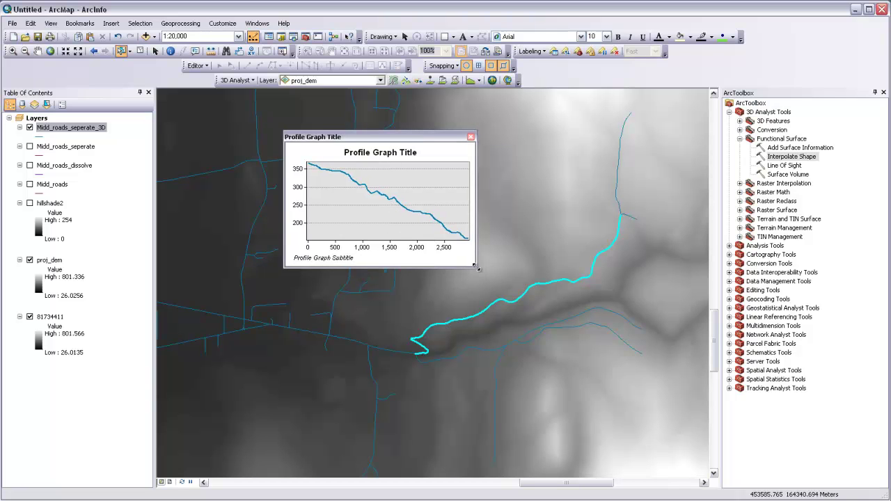
drag(477, 266, 670, 397)
drag(473, 140, 401, 123)
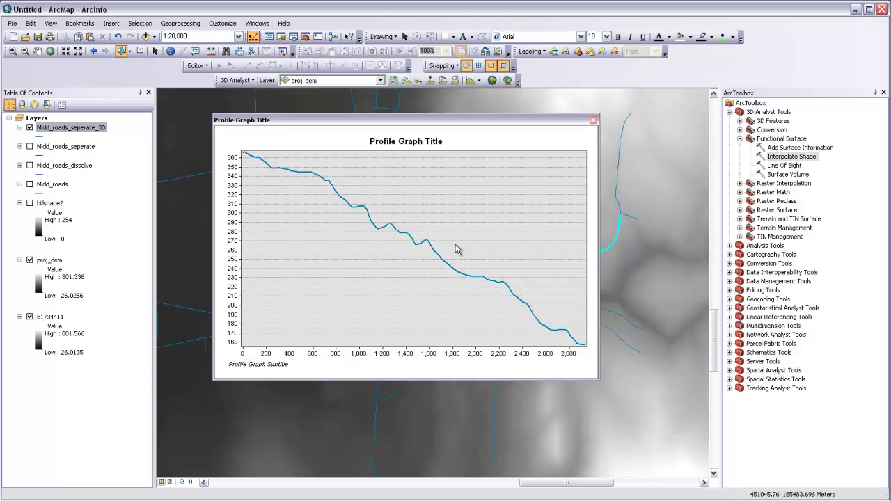
Step: Choose SVG as the profile graph's export format and reposition the export window
right_click(439, 213)
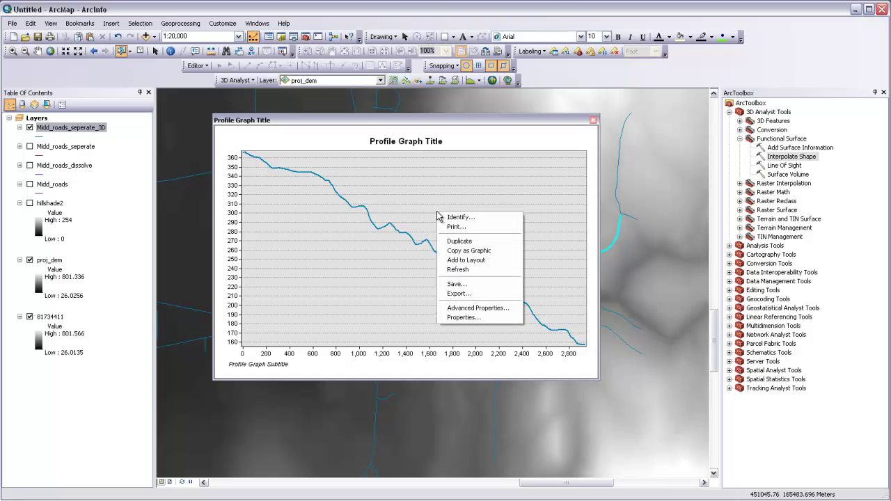
click(459, 293)
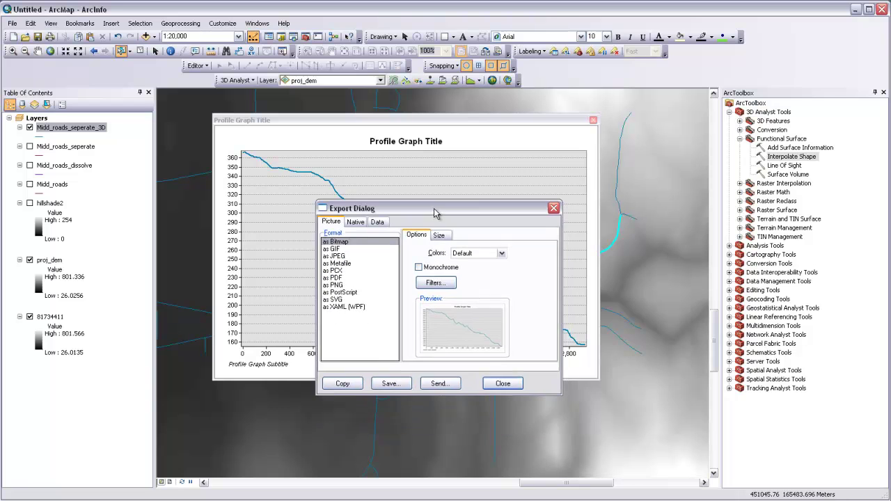
click(339, 300)
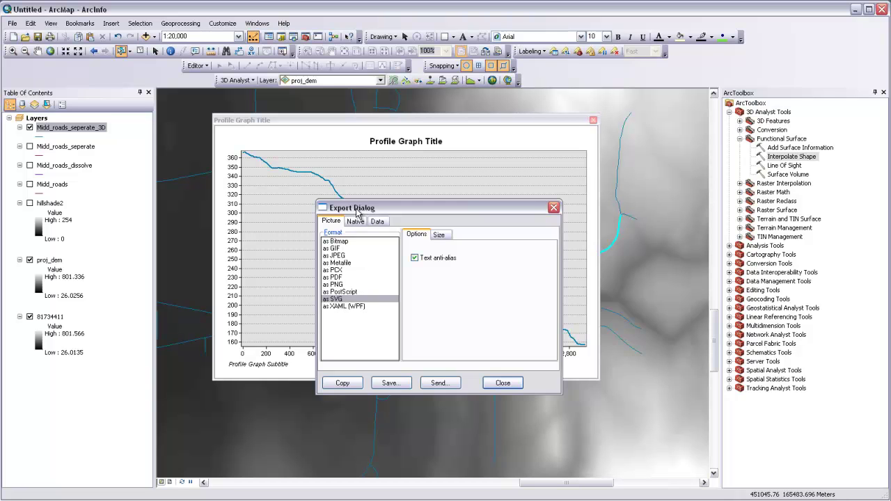
drag(356, 209, 465, 206)
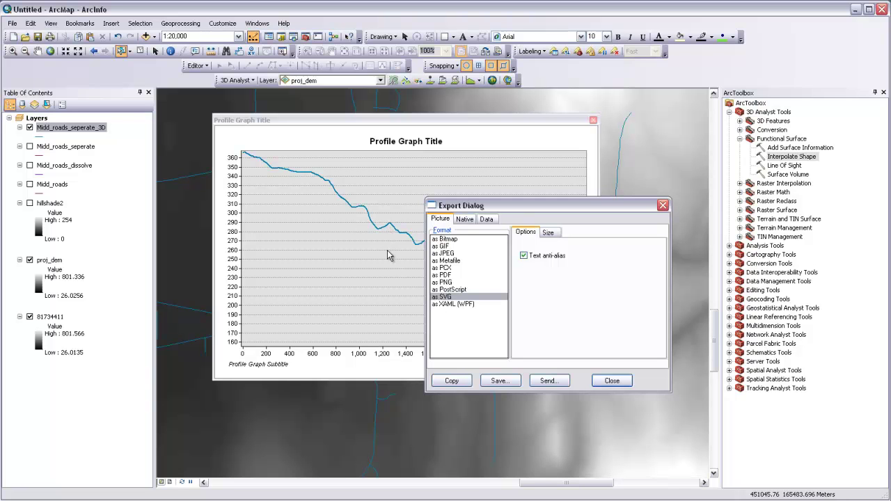
drag(460, 198, 440, 193)
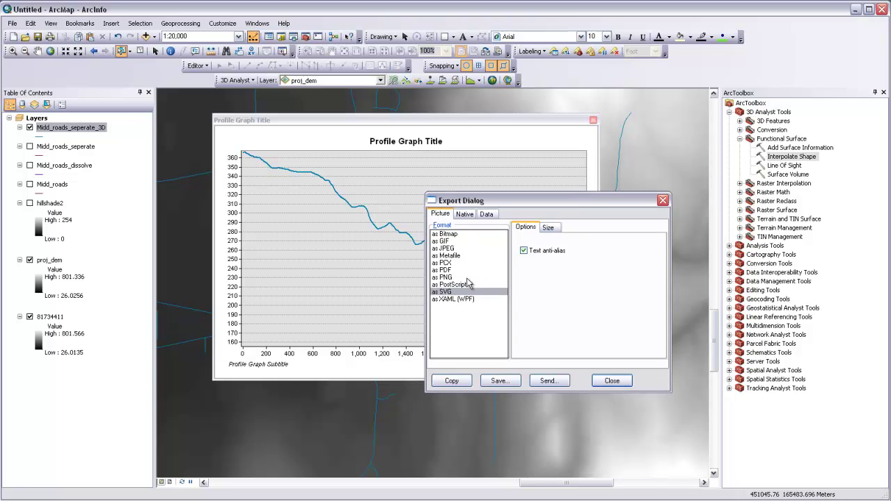
Step: Save the SVG as terrain_profile in X:\...\Spring 2011\Week 4, then close the export window
click(502, 382)
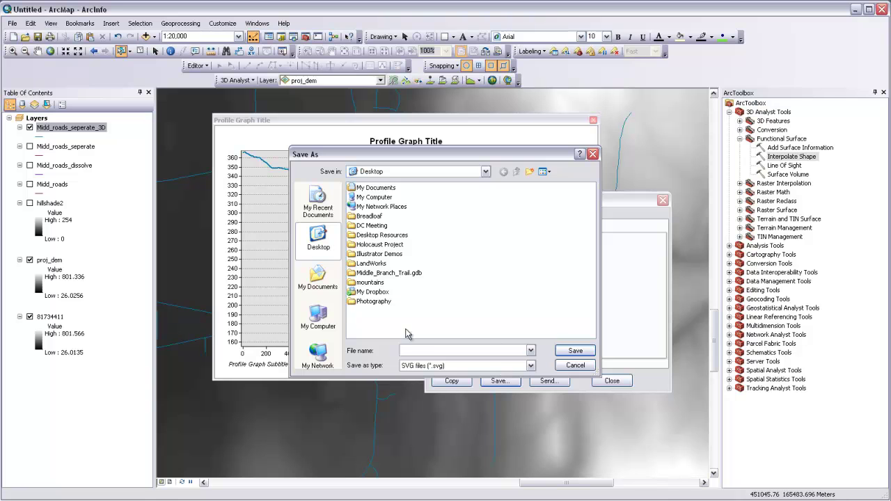
click(321, 317)
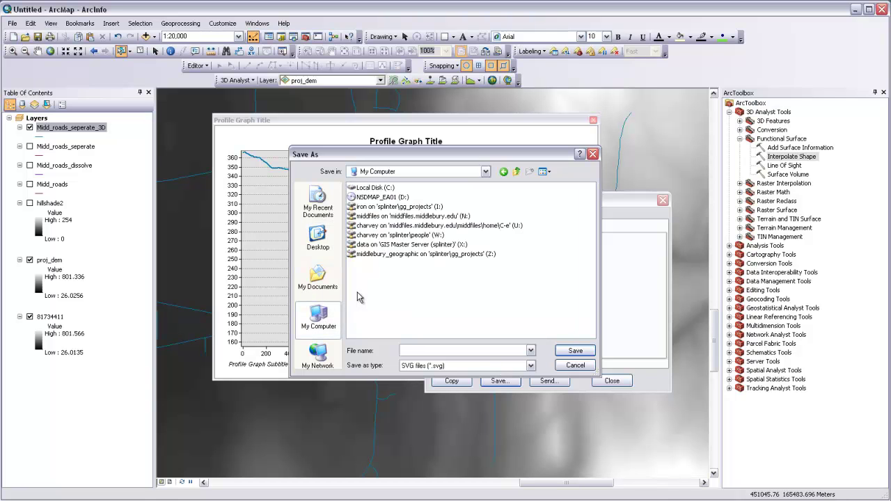
double_click(386, 245)
double_click(381, 224)
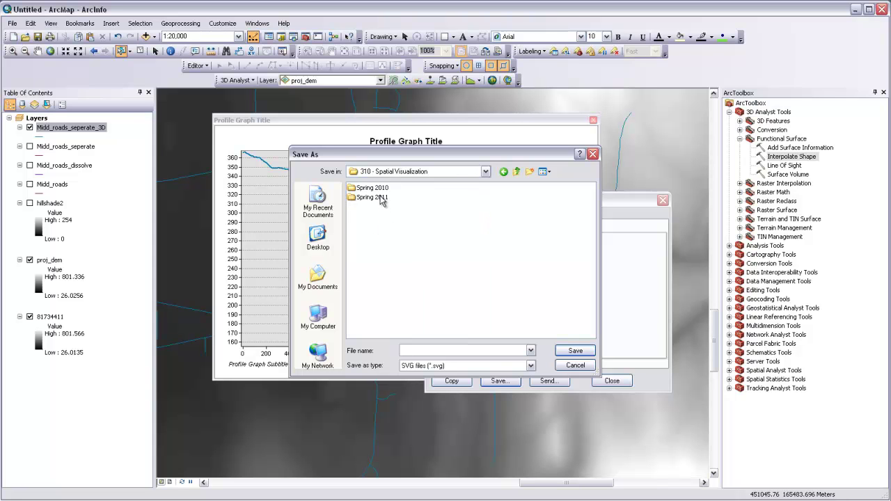
double_click(380, 198)
double_click(370, 216)
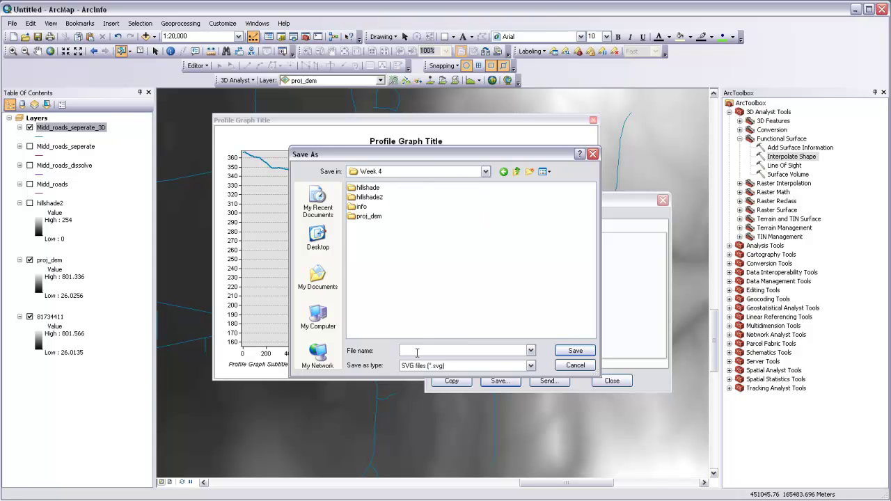
click(417, 352)
text(terrain_profile)
key(Return)
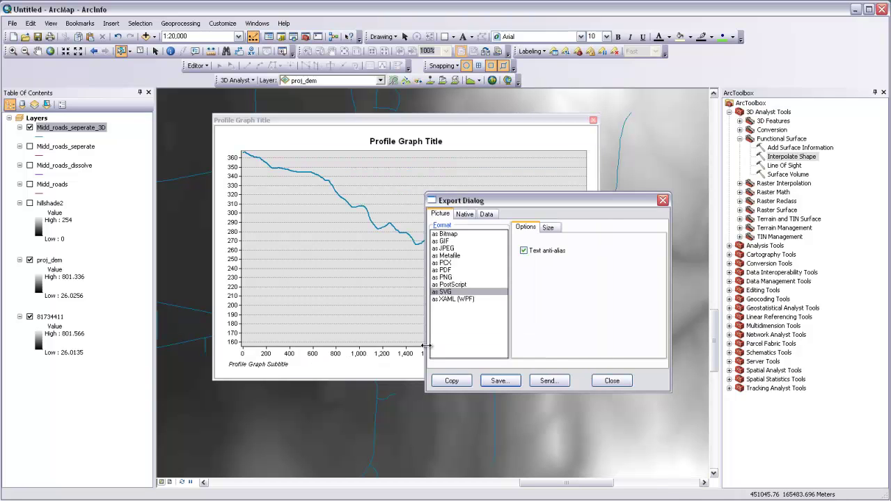
click(614, 381)
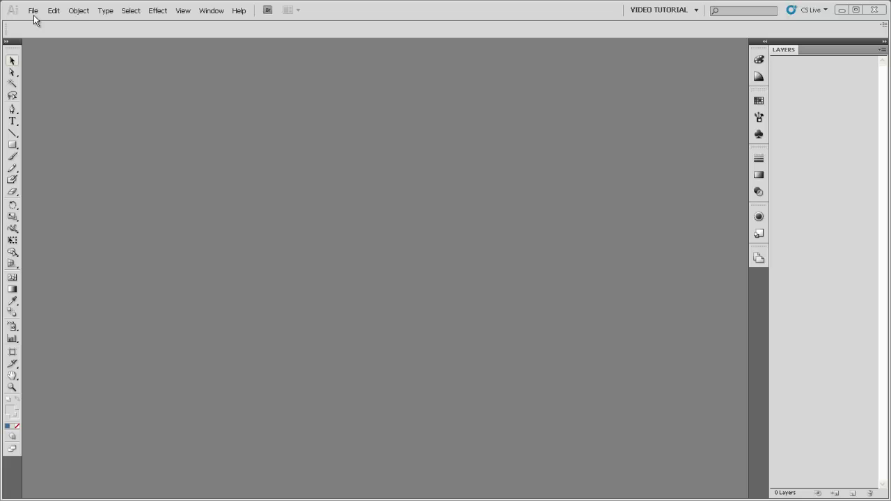
Step: In Illustrator's Open dialog, browse to 310 - Spatial Visualization > Spring 2011 > Week 4
click(33, 11)
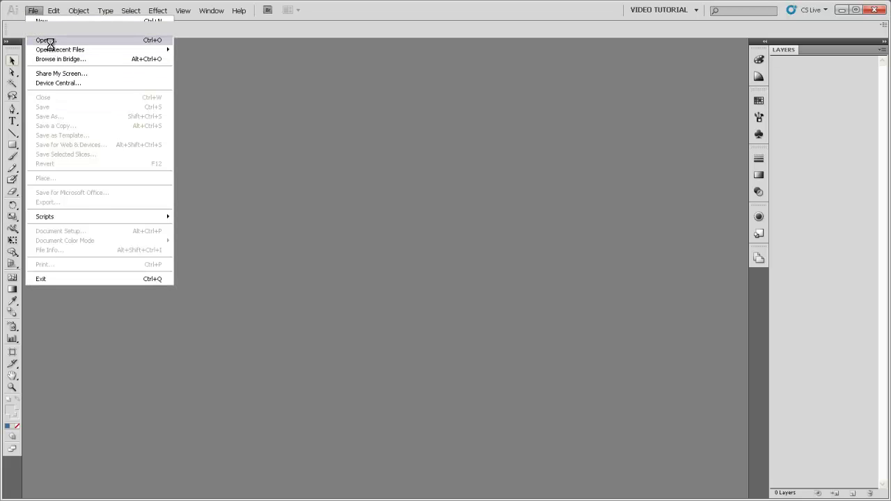
click(46, 40)
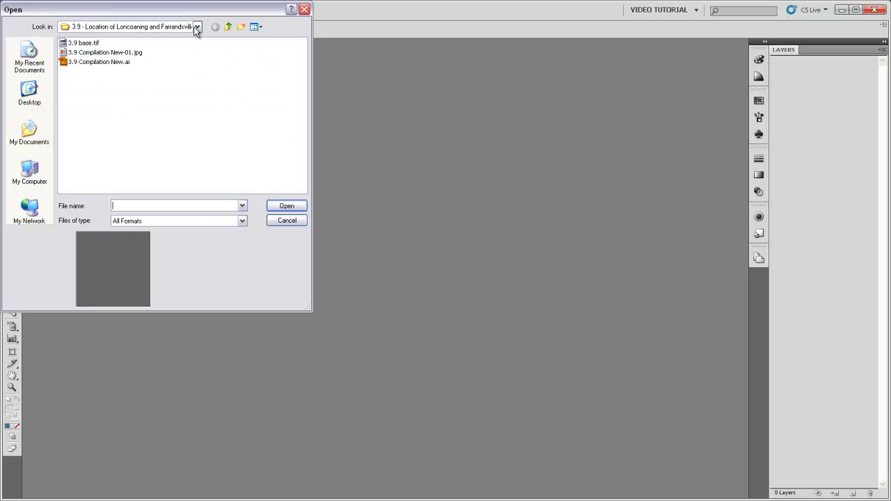
click(197, 27)
click(118, 145)
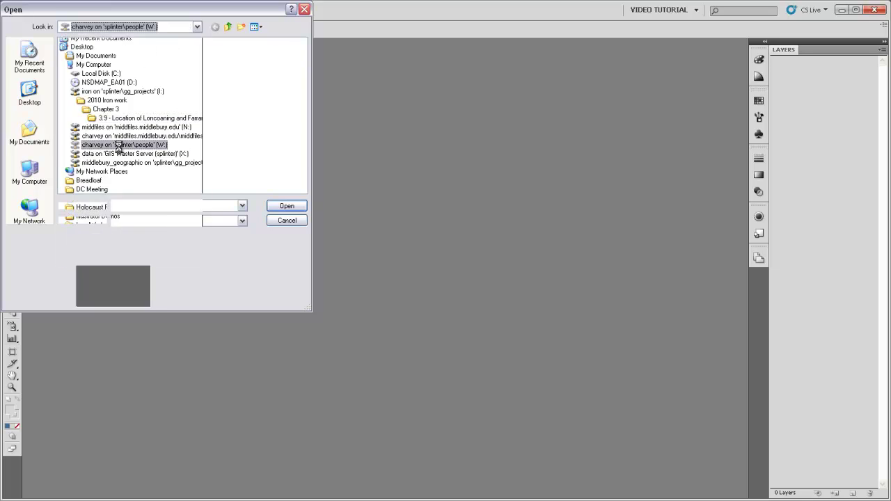
double_click(86, 88)
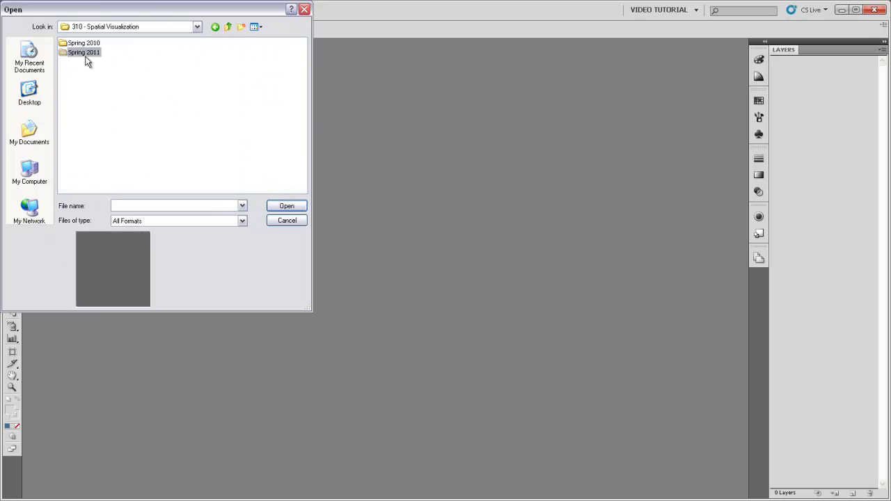
double_click(87, 53)
double_click(86, 71)
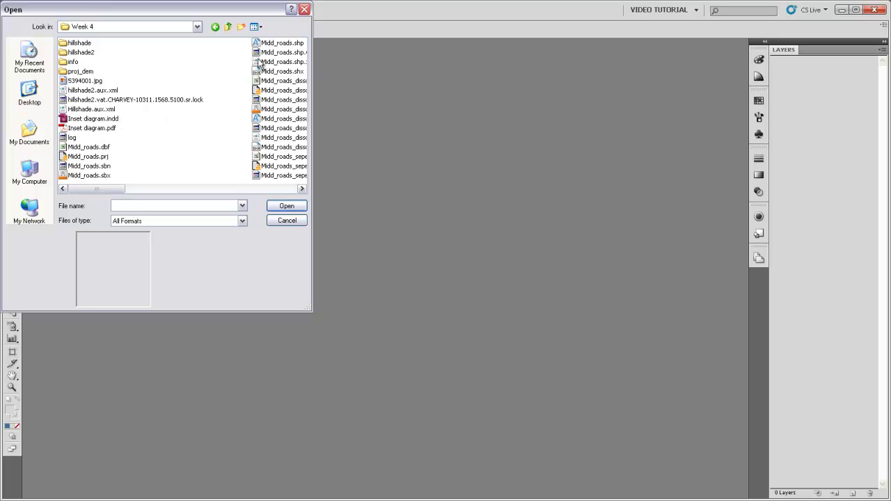
Step: Switch to Details view, open terrain_profile.svg, and accept the clipping import warning
click(255, 26)
click(271, 76)
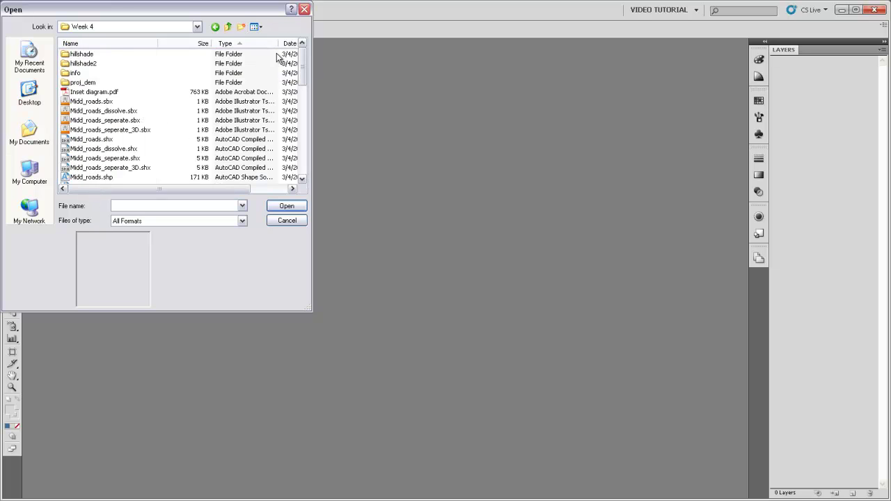
scroll(277, 57, down, 6)
click(95, 83)
click(288, 209)
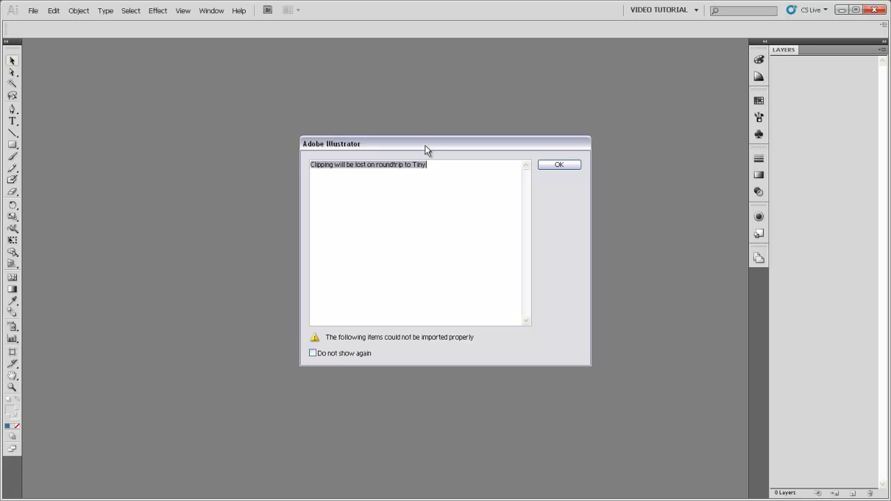
click(413, 165)
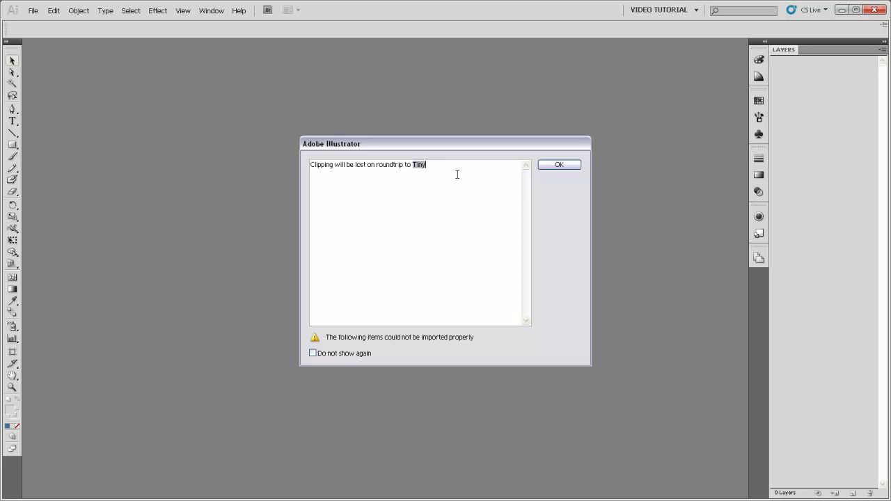
click(545, 167)
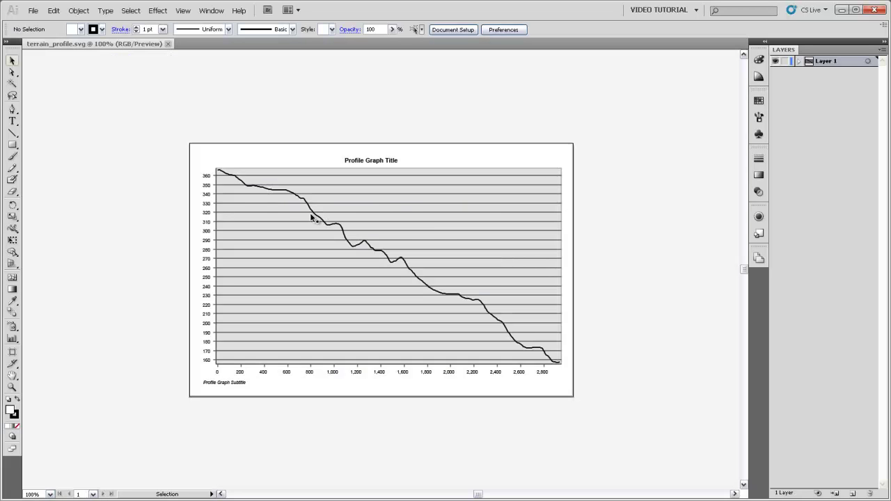
Step: Expand Layer 1, magnify the profile line, and click its anchors to reveal separate segments
click(799, 62)
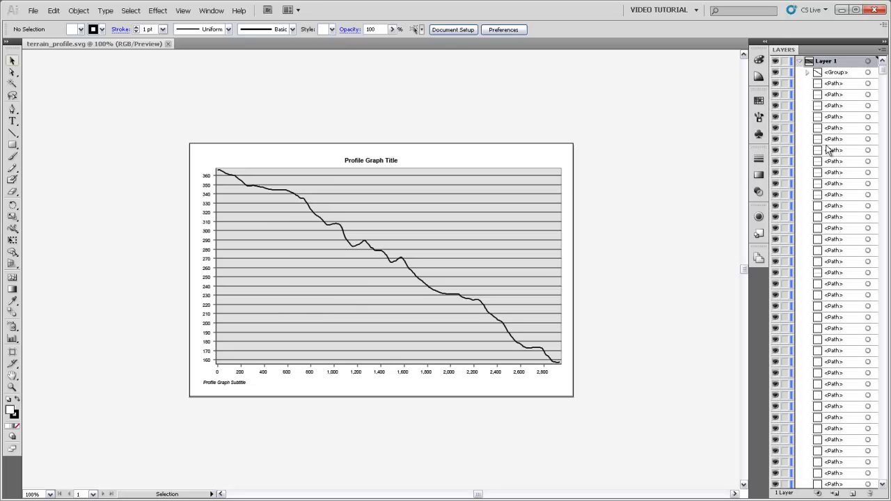
key(ctrl+space)
drag(372, 237, 432, 291)
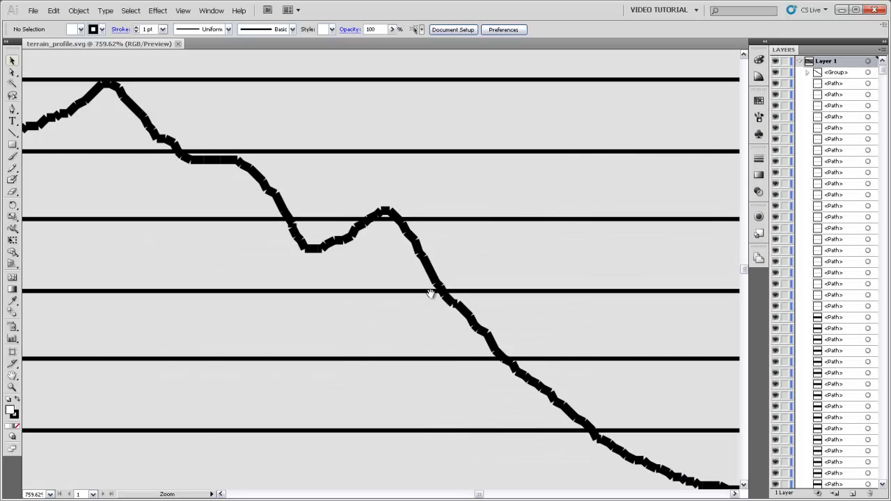
key(a)
click(441, 289)
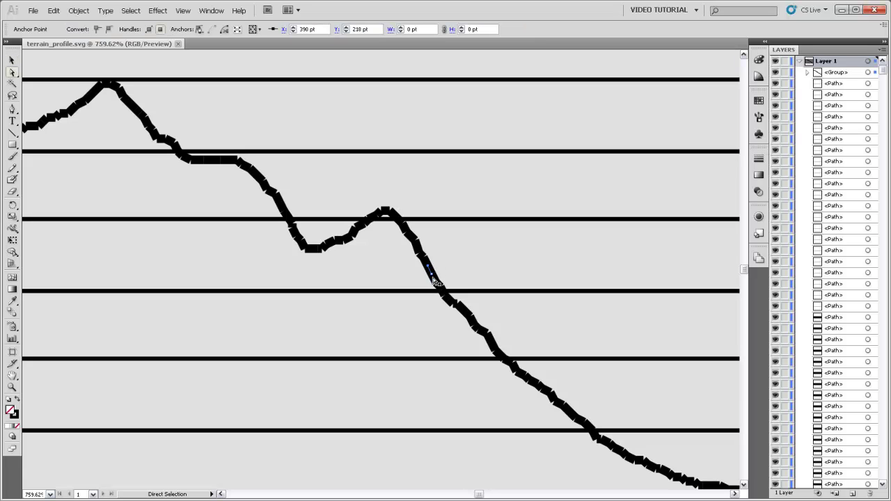
click(434, 273)
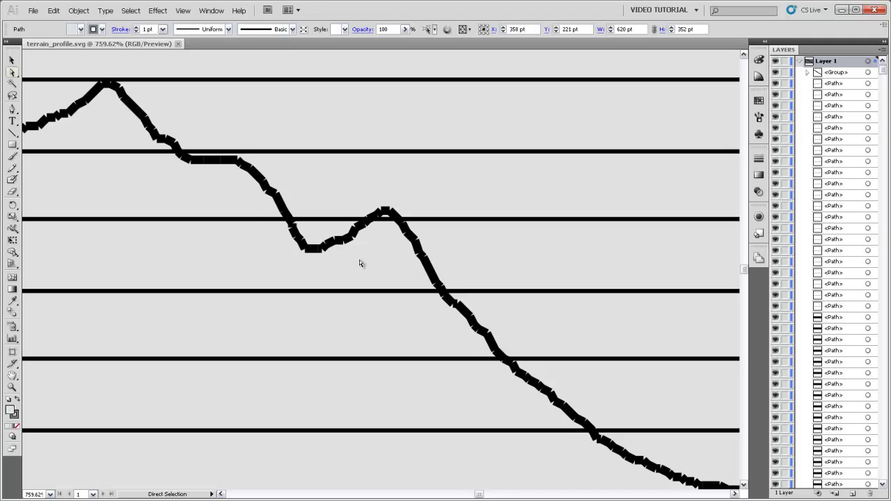
click(431, 274)
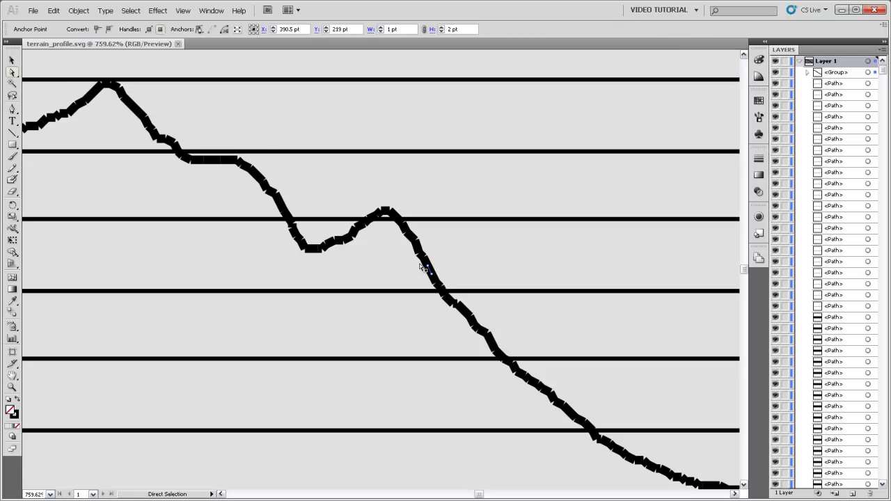
Step: Select all profile-line pieces with Select > Same > Fill & Stroke
click(131, 10)
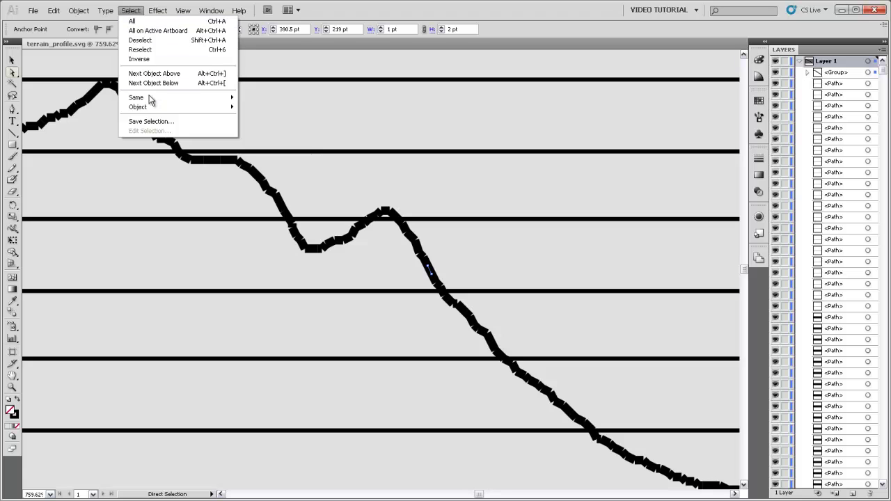
mouse_move(183, 99)
click(269, 128)
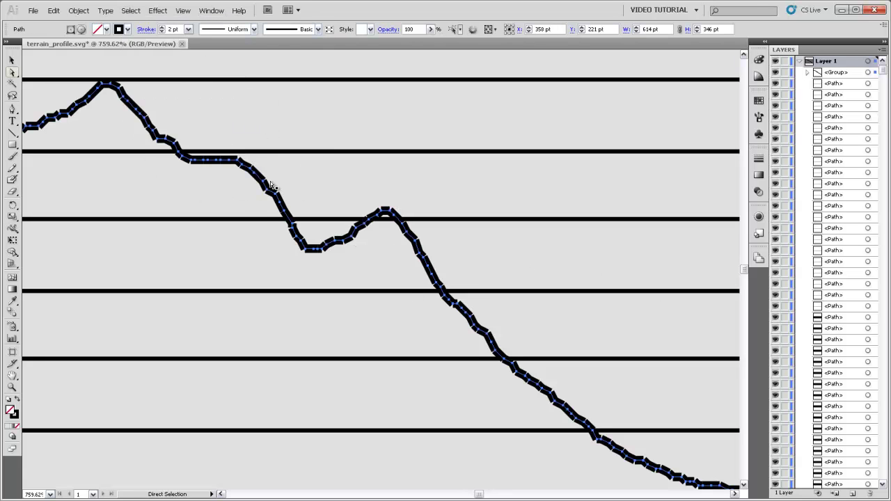
Step: Join the selected pieces into one path with Object > Path > Join
click(59, 10)
mouse_move(77, 11)
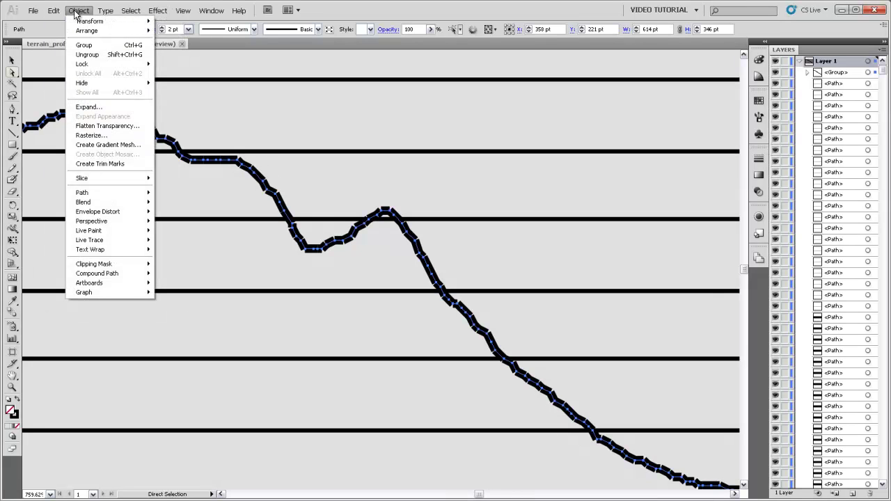
key(Escape)
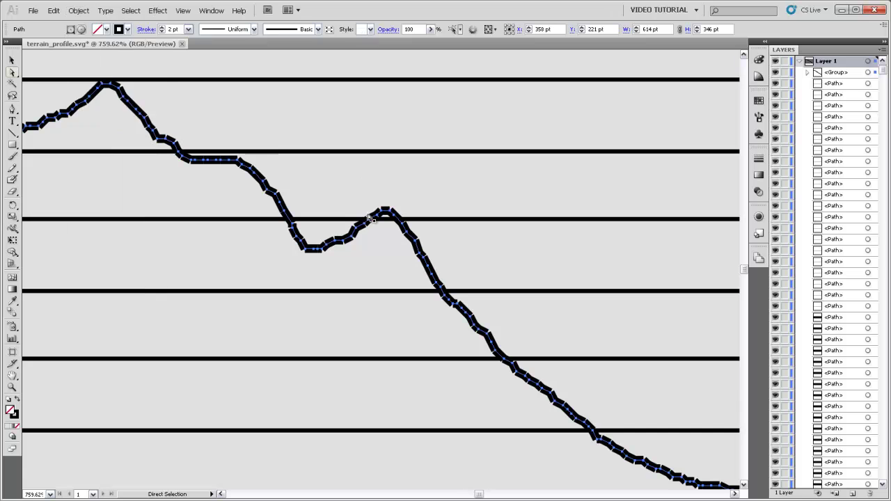
click(79, 11)
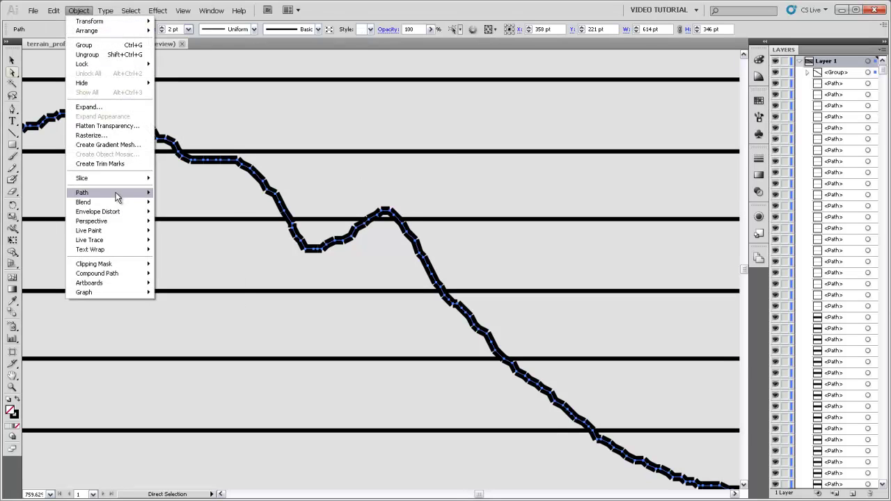
mouse_move(135, 194)
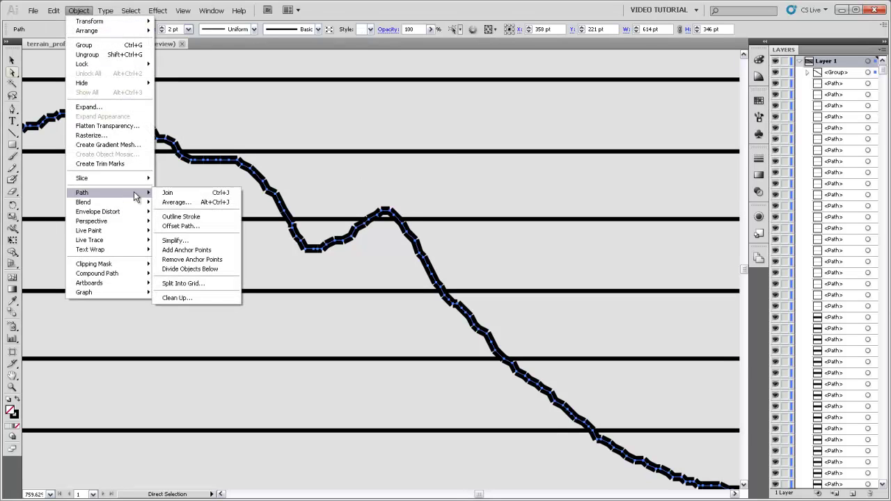
click(217, 193)
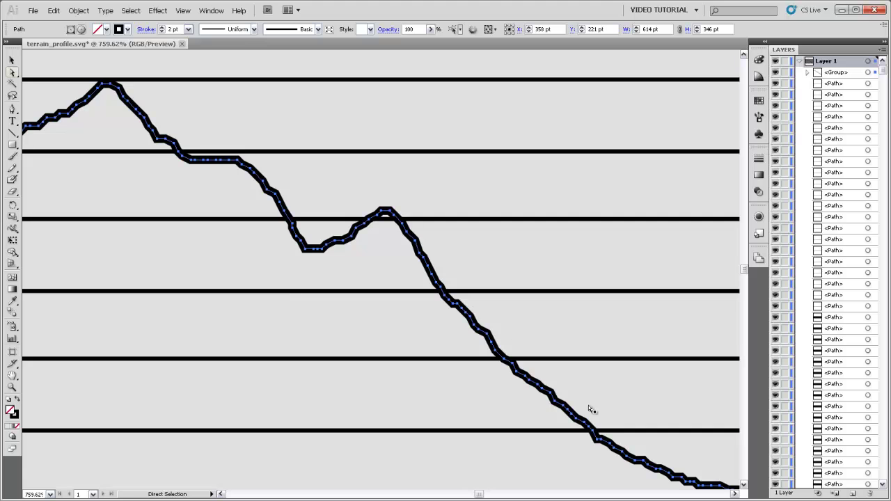
Step: Simplify the joined line with Preview at 100 Curve Precision, then deselect and zoom out
key(z)
alt+click(359, 315)
alt+click(359, 315)
alt+click(360, 315)
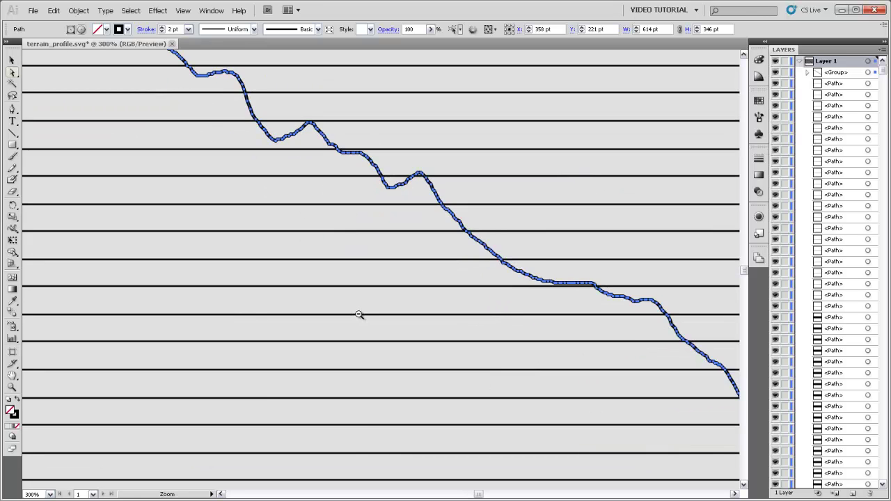
alt+click(359, 315)
scroll(334, 209, up, 3)
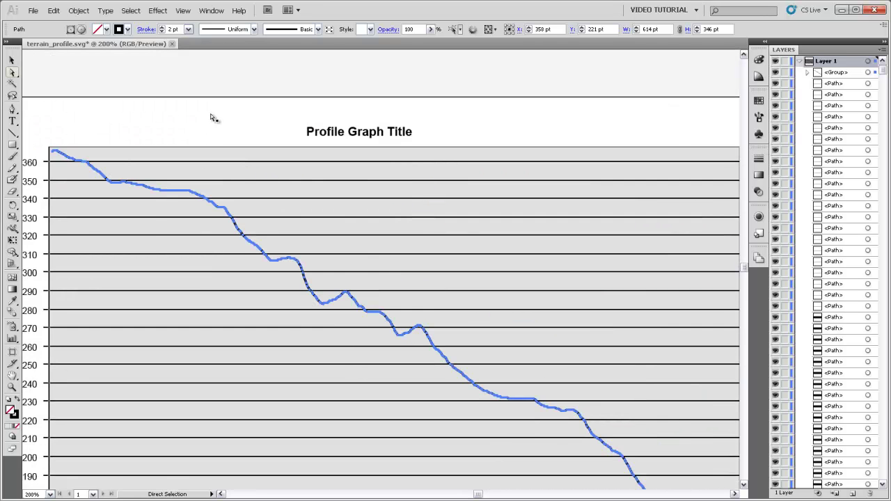
click(84, 14)
mouse_move(116, 195)
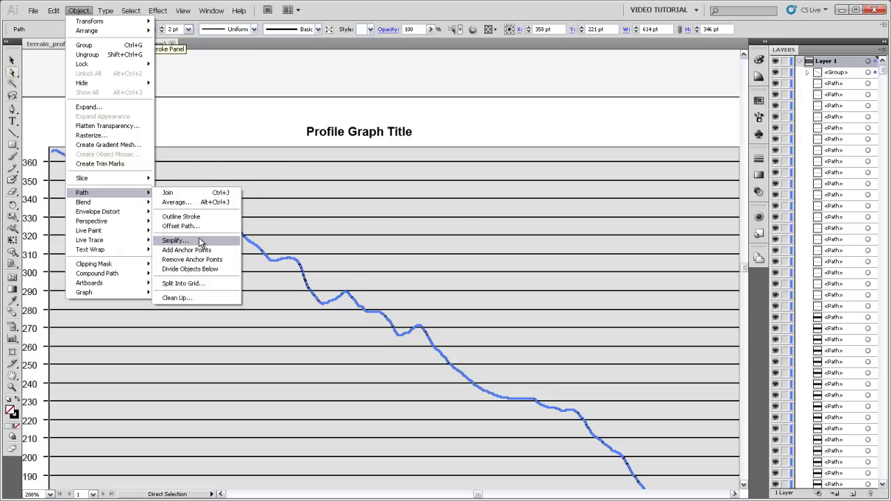
click(174, 240)
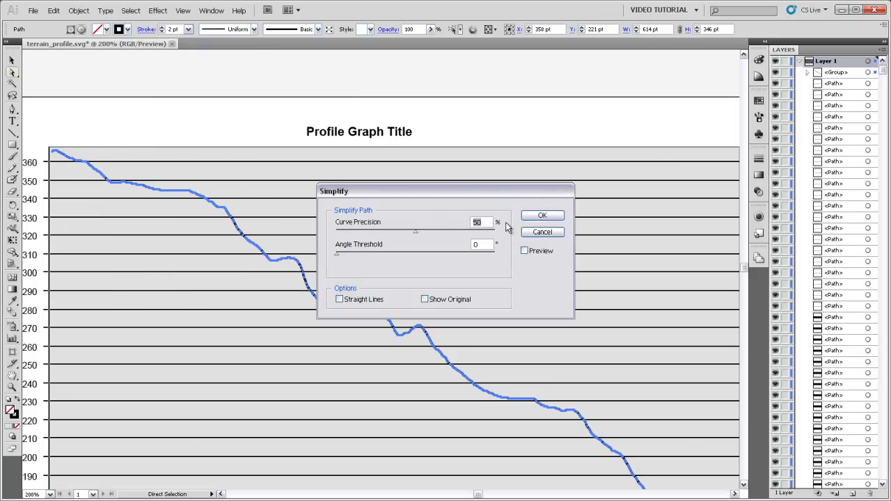
text(98)
click(524, 251)
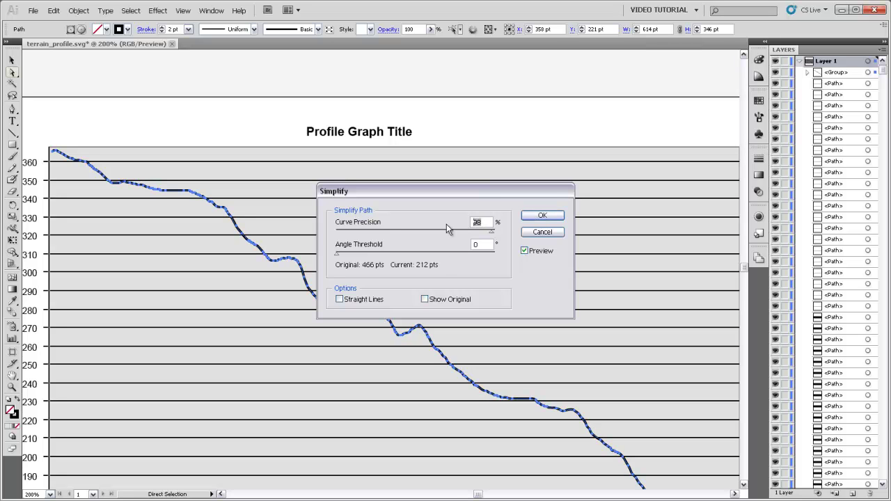
text(100)
click(542, 215)
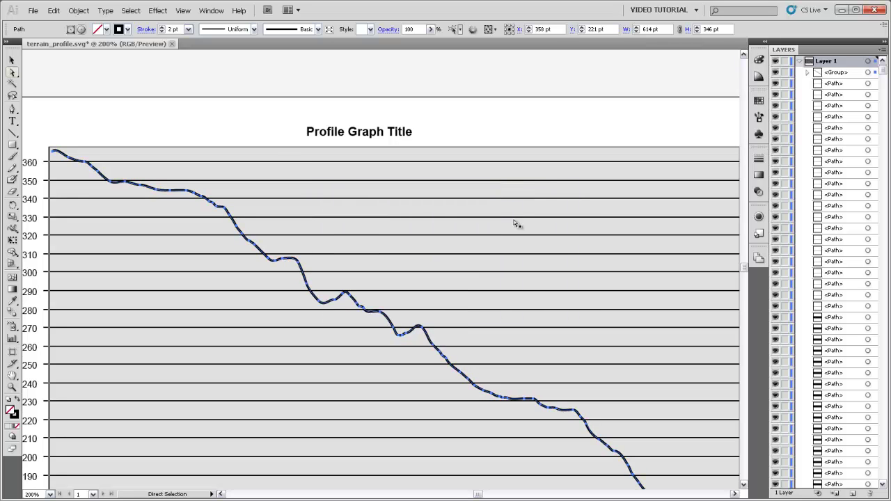
click(283, 139)
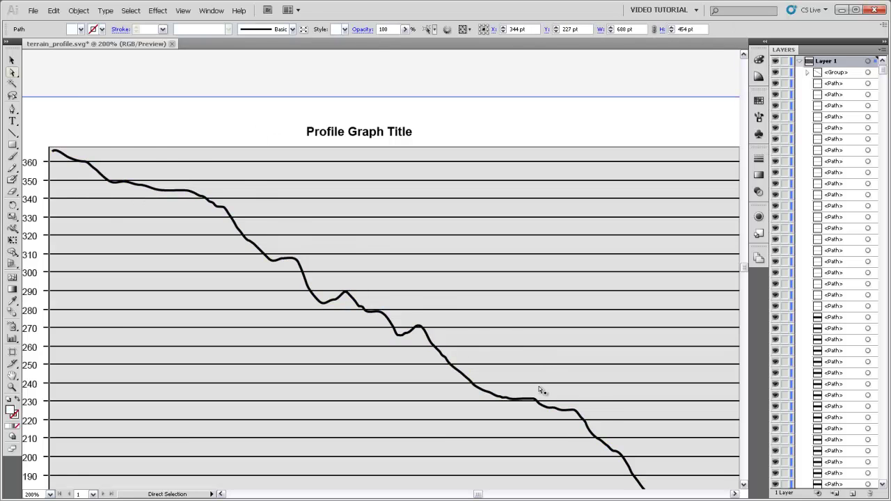
key(ctrl+minus)
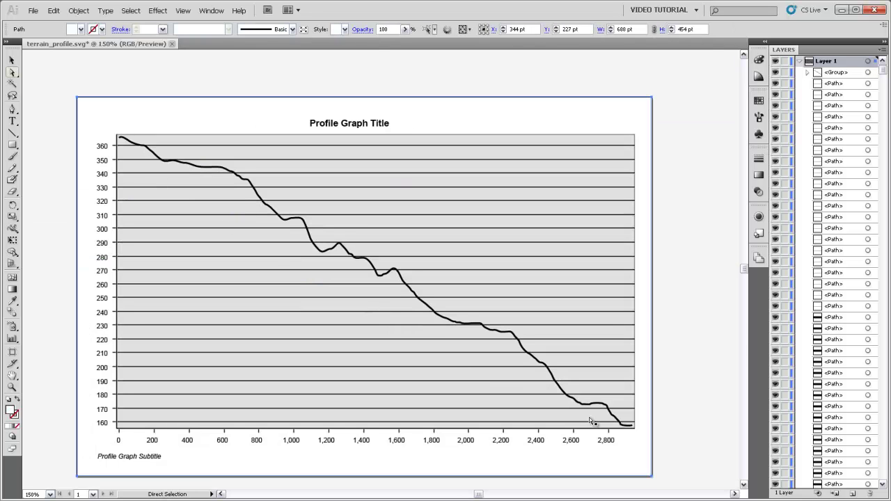
Step: Marquee-select the horizontal grid lines and grey plot background, then delete them
click(631, 124)
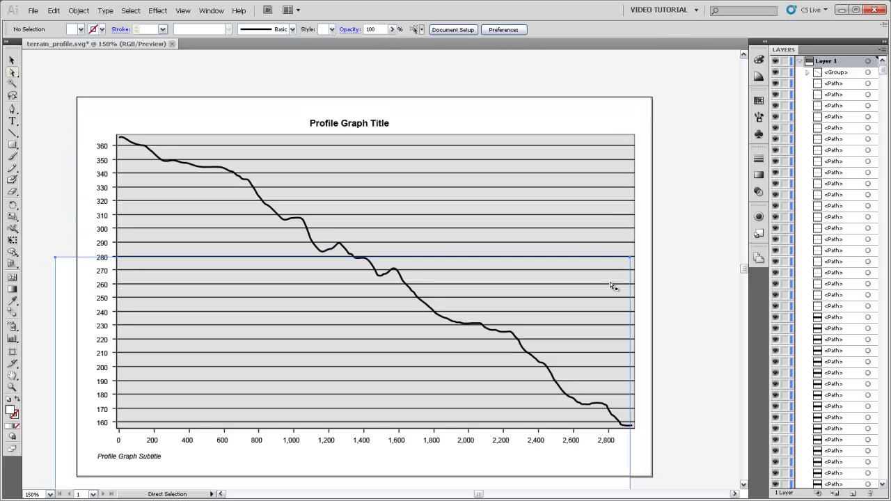
drag(630, 123, 597, 386)
drag(479, 364, 442, 426)
key(Delete)
key(Delete)
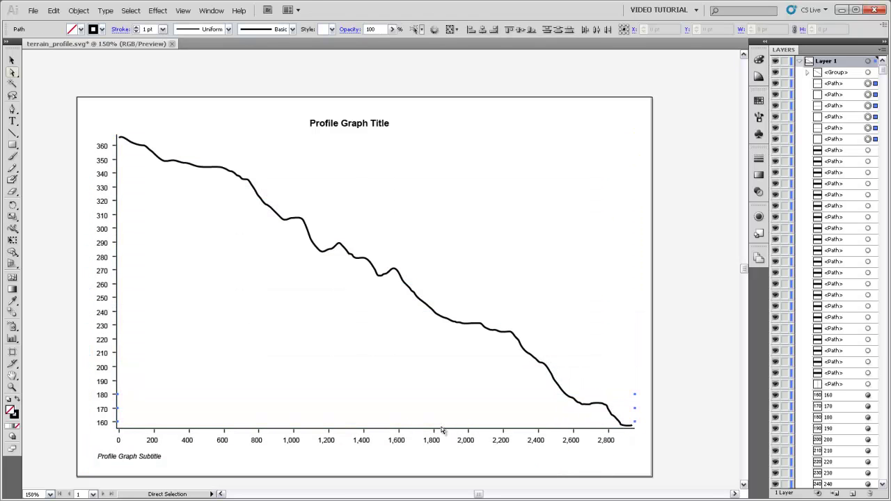